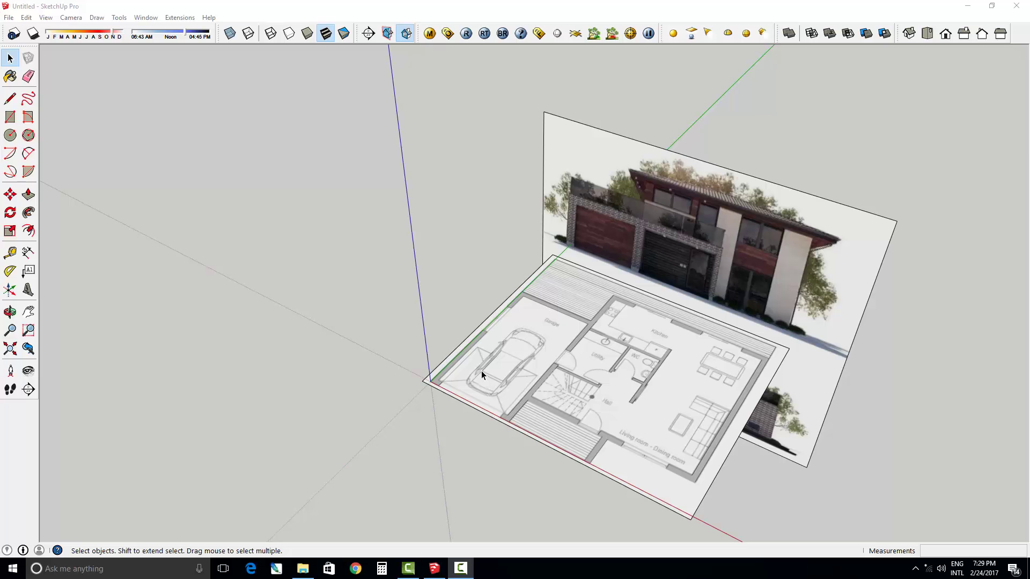
Place a Tape Measure guide 250 mm inside the floor plan's front edge
{"action": "scroll", "coordinate": [482, 371], "scroll_direction": "up", "scroll_amount": 1}
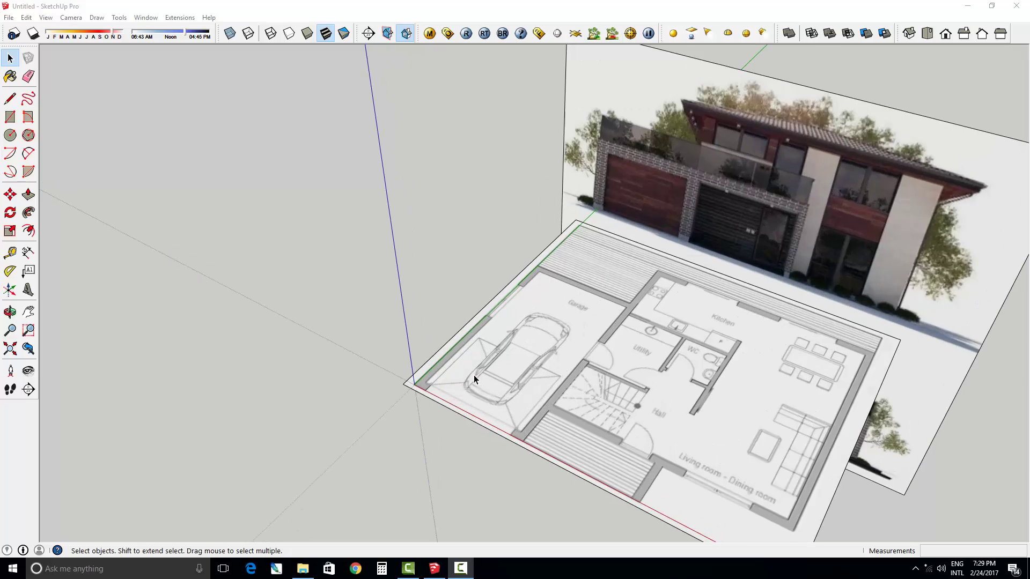
{"action": "scroll", "coordinate": [474, 376], "scroll_direction": "up", "scroll_amount": 3}
{"action": "left_click", "coordinate": [10, 252]}
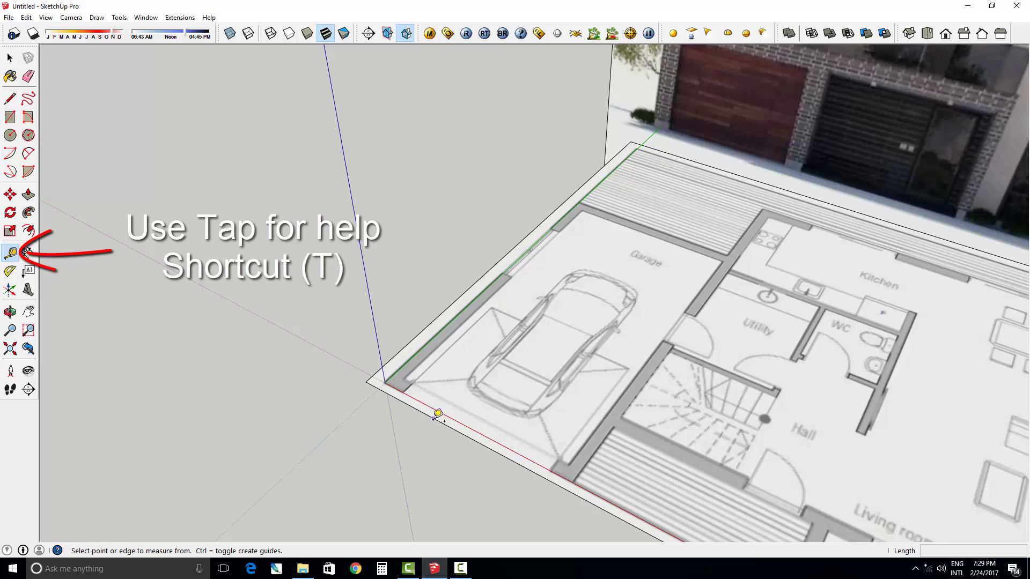
{"action": "left_click", "coordinate": [434, 416]}
{"action": "scroll", "coordinate": [429, 397], "scroll_direction": "up", "scroll_amount": 1}
{"action": "left_click", "coordinate": [427, 398]}
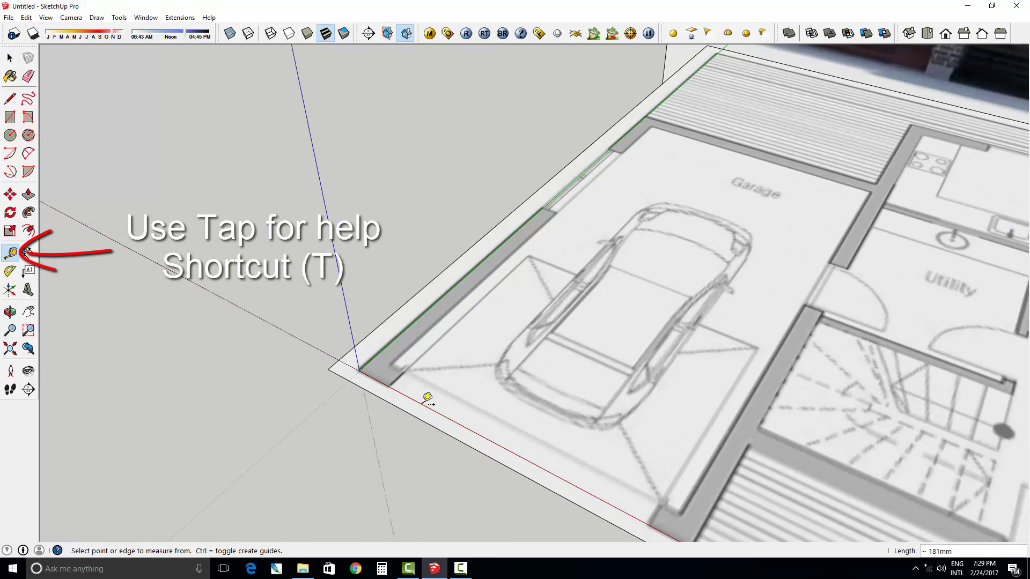
{"action": "left_click", "coordinate": [407, 396]}
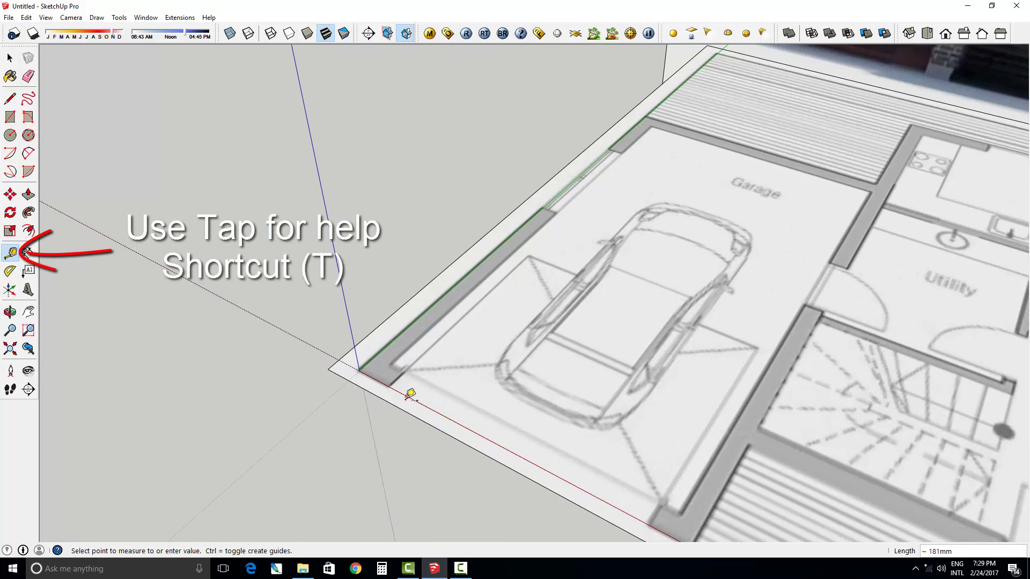
{"action": "left_click", "coordinate": [428, 378]}
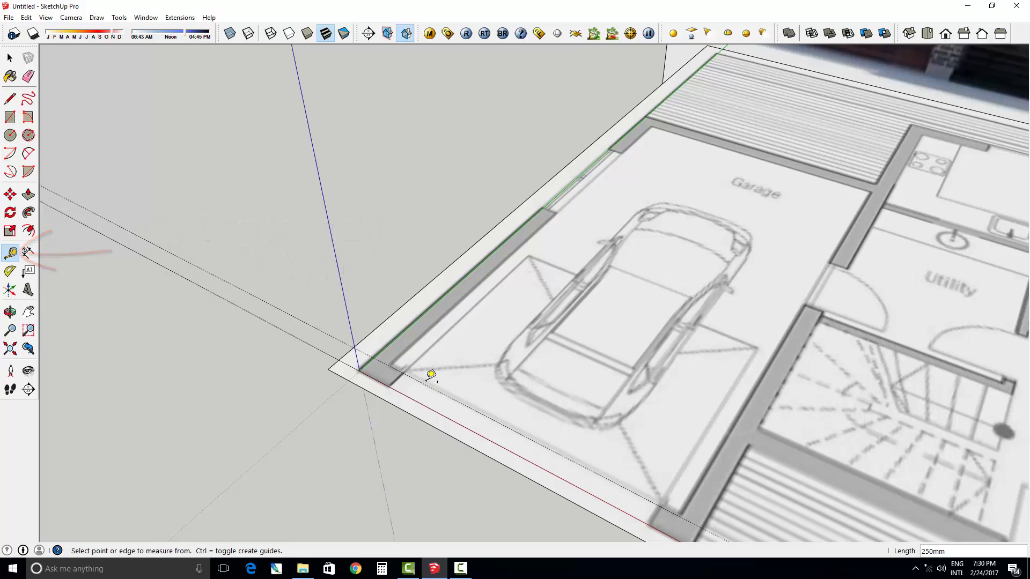
Orbit to the garage and add a 250 mm guide off its side wall
{"action": "left_click", "coordinate": [440, 390]}
{"action": "type", "text": "6800"}
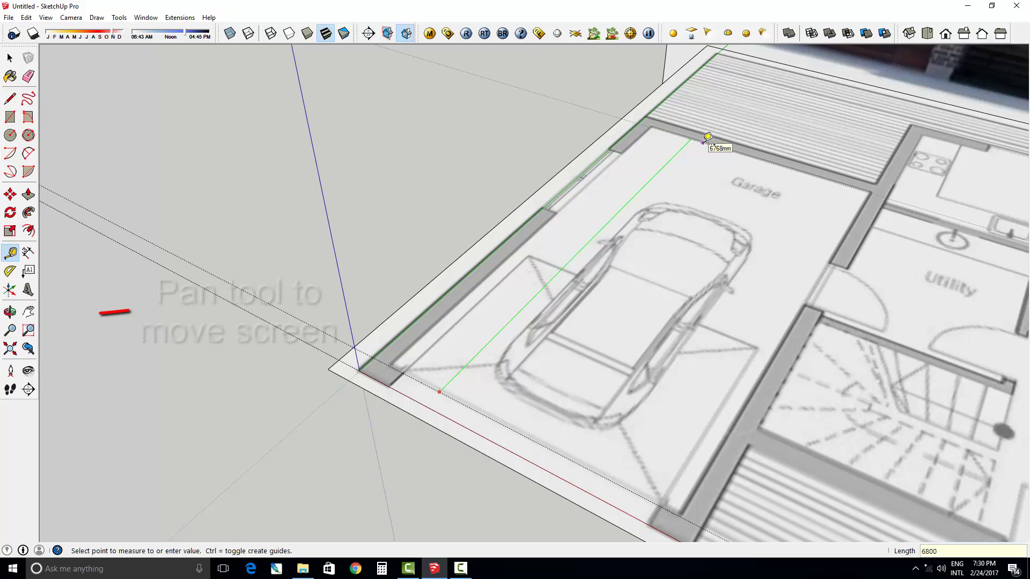
{"action": "key", "text": "Escape"}
{"action": "mouse_move", "coordinate": [706, 138]}
{"action": "middle_mouse_down"}
{"action": "mouse_move", "coordinate": [685, 165]}
{"action": "mouse_move", "coordinate": [751, 184]}
{"action": "mouse_move", "coordinate": [701, 219]}
{"action": "middle_mouse_up"}
{"action": "scroll", "coordinate": [722, 259], "scroll_direction": "up", "scroll_amount": 3}
{"action": "left_click", "coordinate": [685, 289]}
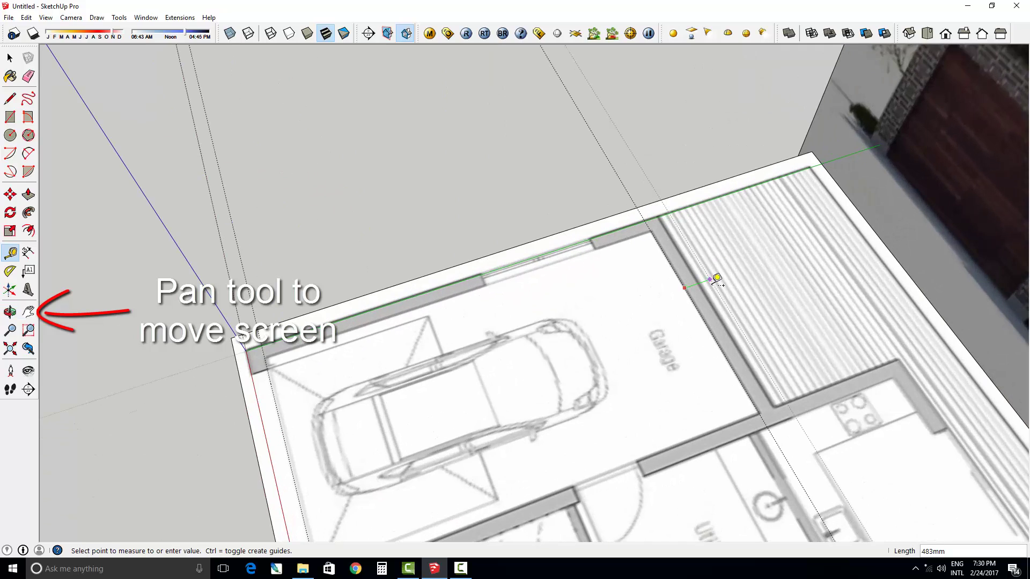
{"action": "type", "text": "250"}
{"action": "key", "text": "Escape"}
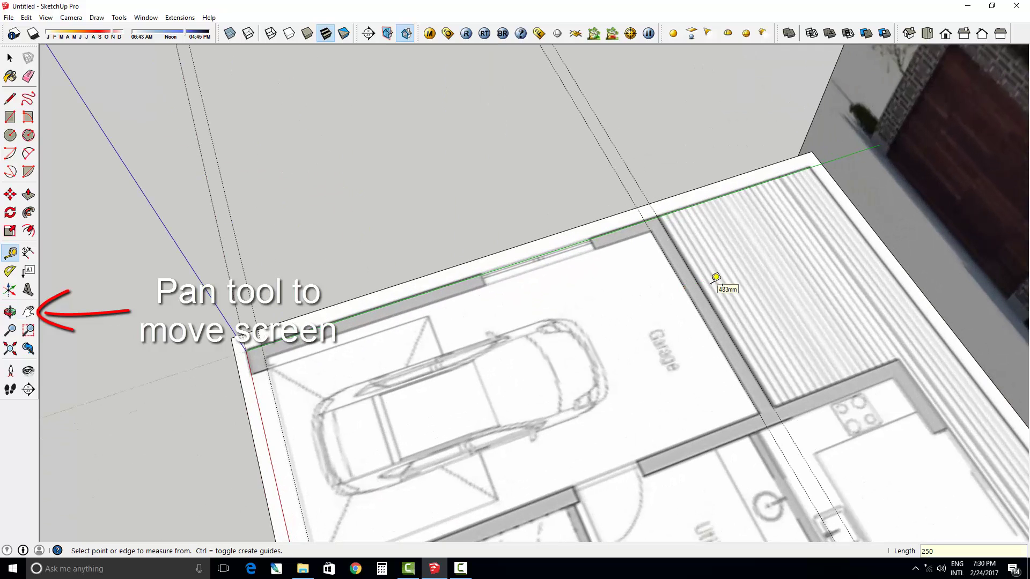
{"action": "scroll", "coordinate": [698, 290], "scroll_direction": "down", "scroll_amount": 3}
{"action": "mouse_move", "coordinate": [697, 294]}
{"action": "middle_mouse_down"}
{"action": "mouse_move", "coordinate": [752, 283]}
{"action": "mouse_move", "coordinate": [710, 280]}
{"action": "middle_mouse_up"}
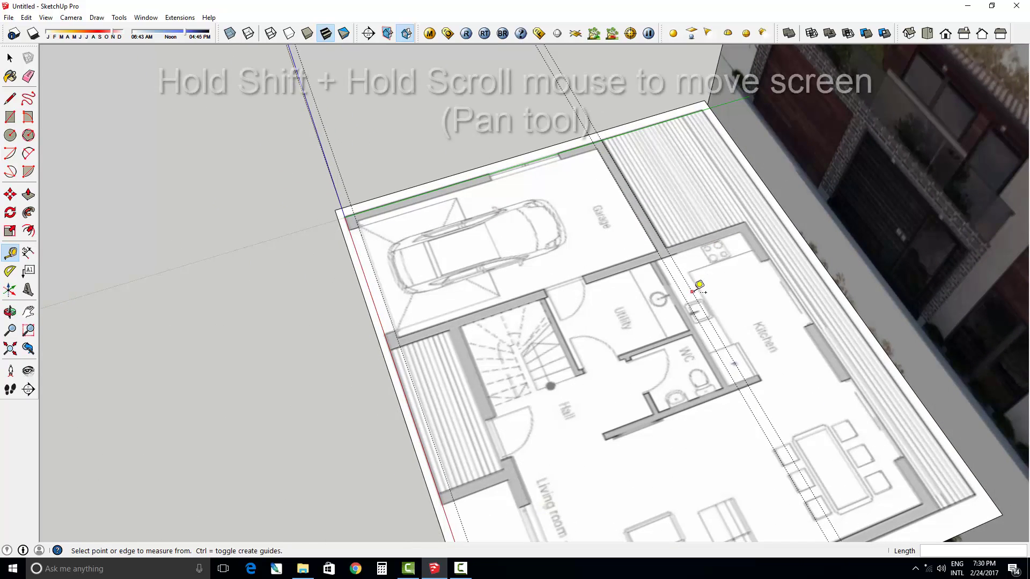
Attempt a guide from the kitchen wall corner, then cancel the measurement
{"action": "left_click", "coordinate": [692, 287]}
{"action": "scroll", "coordinate": [694, 284], "scroll_direction": "up", "scroll_amount": 2}
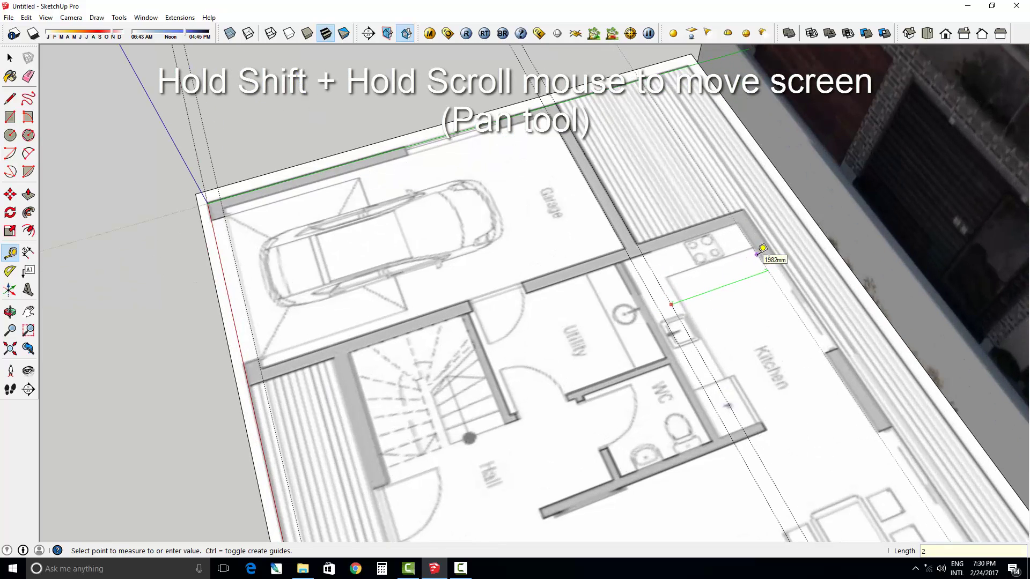
{"action": "left_click", "coordinate": [759, 253]}
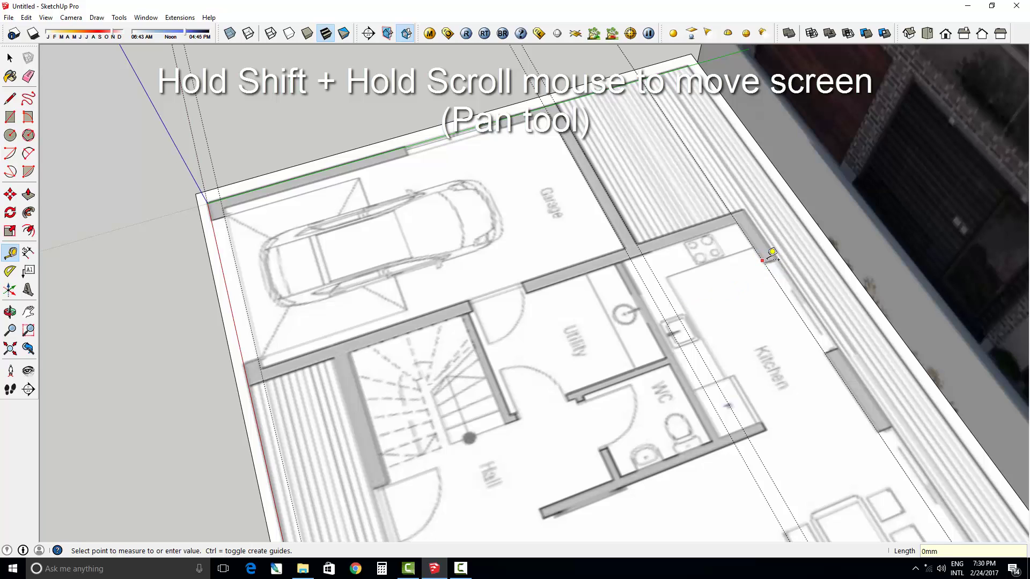
{"action": "key", "text": "Escape"}
{"action": "scroll", "coordinate": [779, 248], "scroll_direction": "down", "scroll_amount": 2}
{"action": "scroll", "coordinate": [778, 252], "scroll_direction": "down", "scroll_amount": 3}
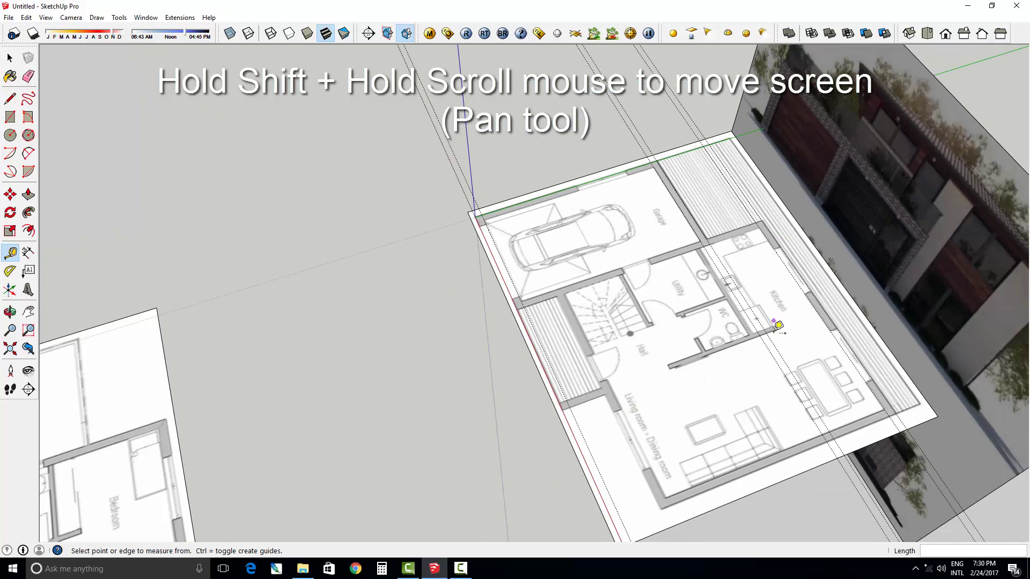
{"action": "scroll", "coordinate": [576, 397], "scroll_direction": "up", "scroll_amount": 5}
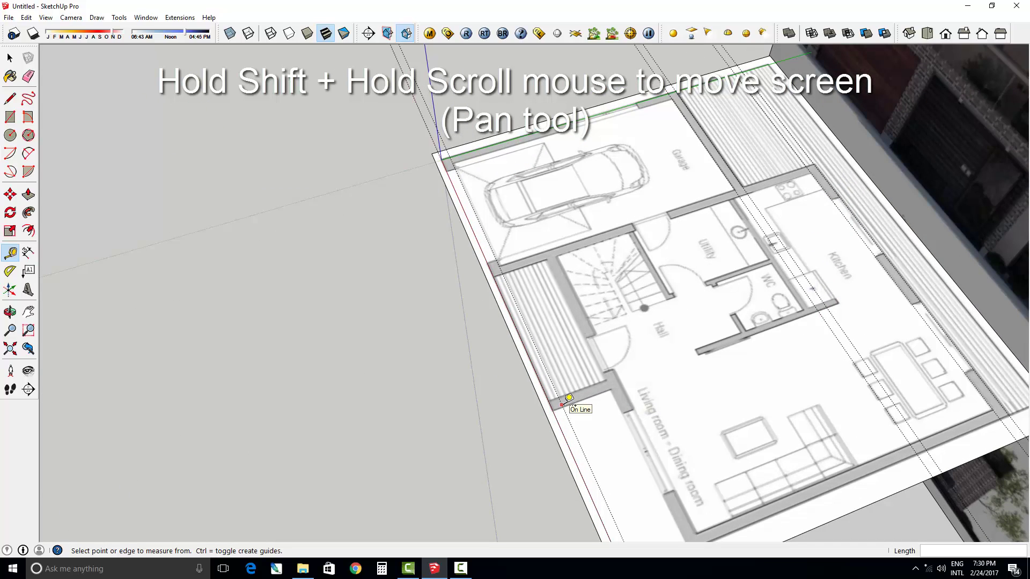
Place a 1200 mm guide off the hall and living room wall
{"action": "left_click", "coordinate": [562, 404]}
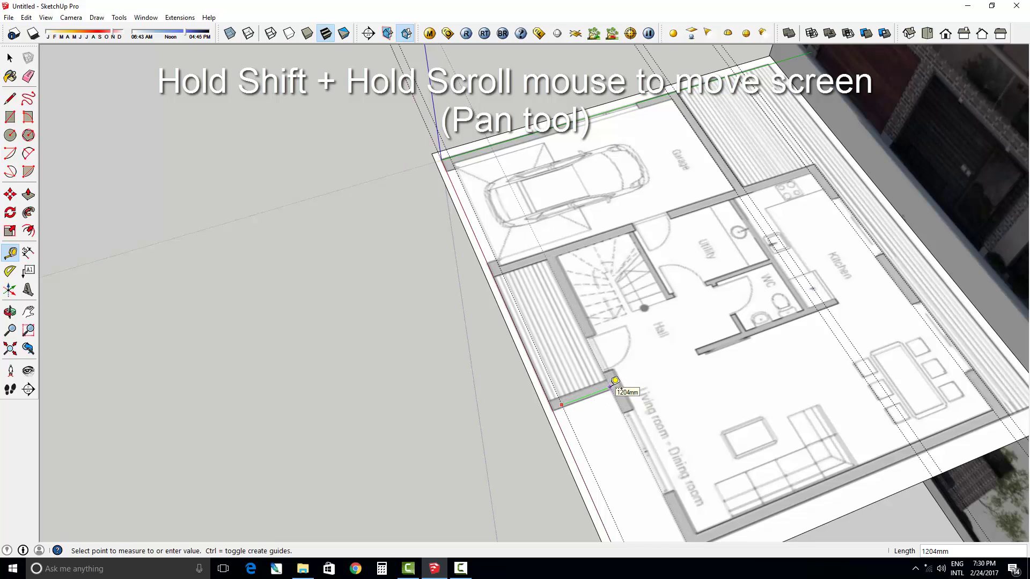
{"action": "left_click", "coordinate": [615, 381]}
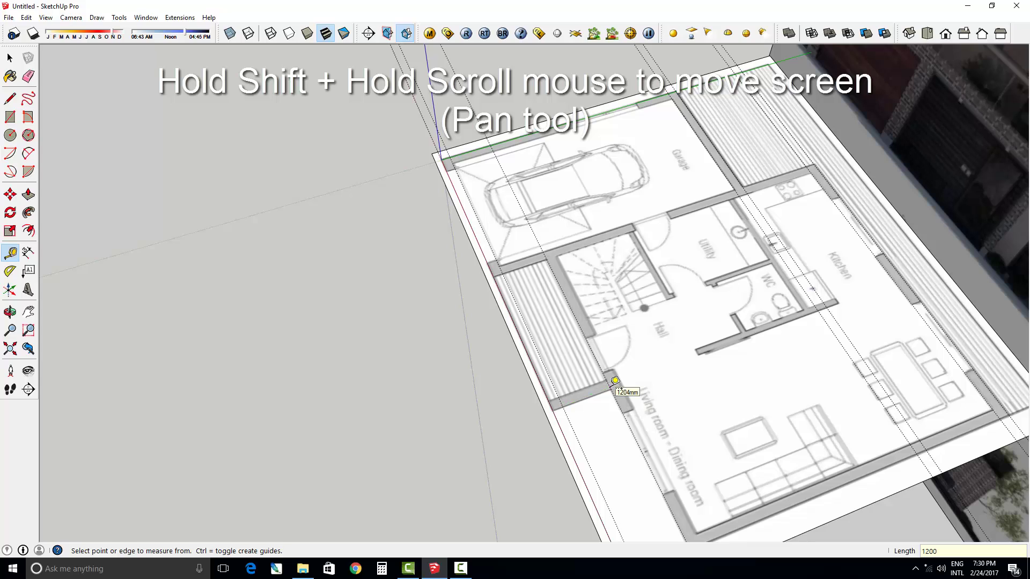
{"action": "left_click", "coordinate": [614, 396]}
{"action": "left_click", "coordinate": [628, 382]}
{"action": "middle_click_drag", "start_coordinate": [630, 395], "coordinate": [665, 325]}
{"action": "scroll", "coordinate": [666, 324], "scroll_direction": "down", "scroll_amount": 3}
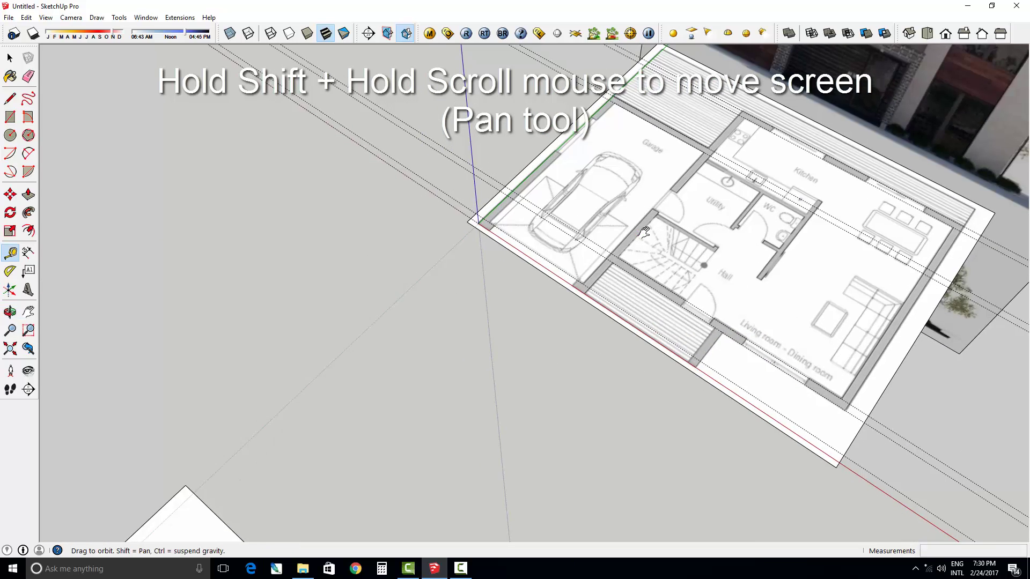
{"action": "scroll", "coordinate": [617, 268], "scroll_direction": "up", "scroll_amount": 5}
Add garage guides 250 mm from the outer wall and 3700 mm across
{"action": "left_click", "coordinate": [617, 259]}
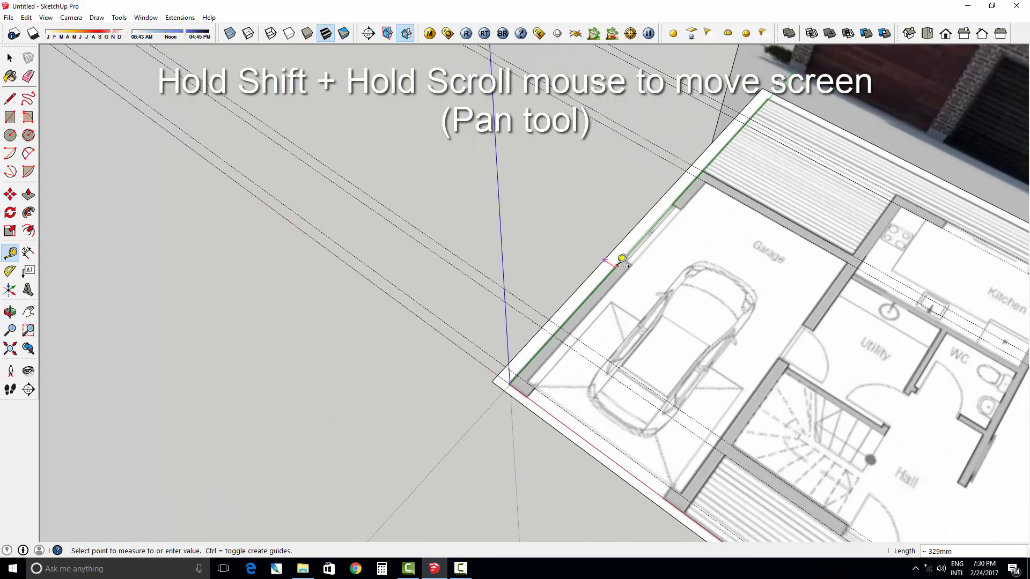
{"action": "left_click", "coordinate": [617, 260]}
{"action": "scroll", "coordinate": [618, 263], "scroll_direction": "up", "scroll_amount": 2}
{"action": "left_click", "coordinate": [618, 264]}
{"action": "type", "text": "250"}
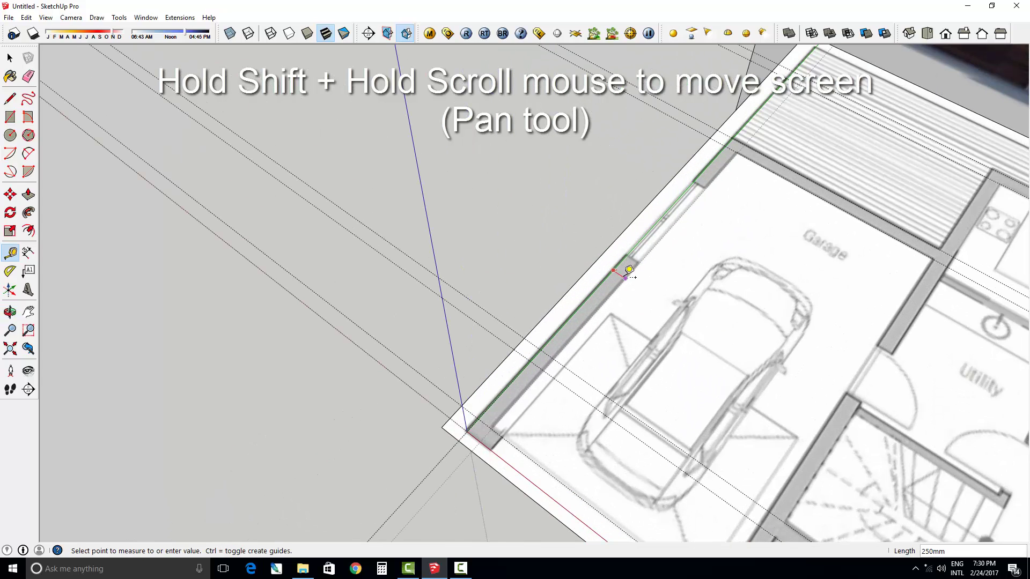
{"action": "left_click", "coordinate": [627, 276]}
{"action": "left_click", "coordinate": [629, 275]}
{"action": "type", "text": "3700"}
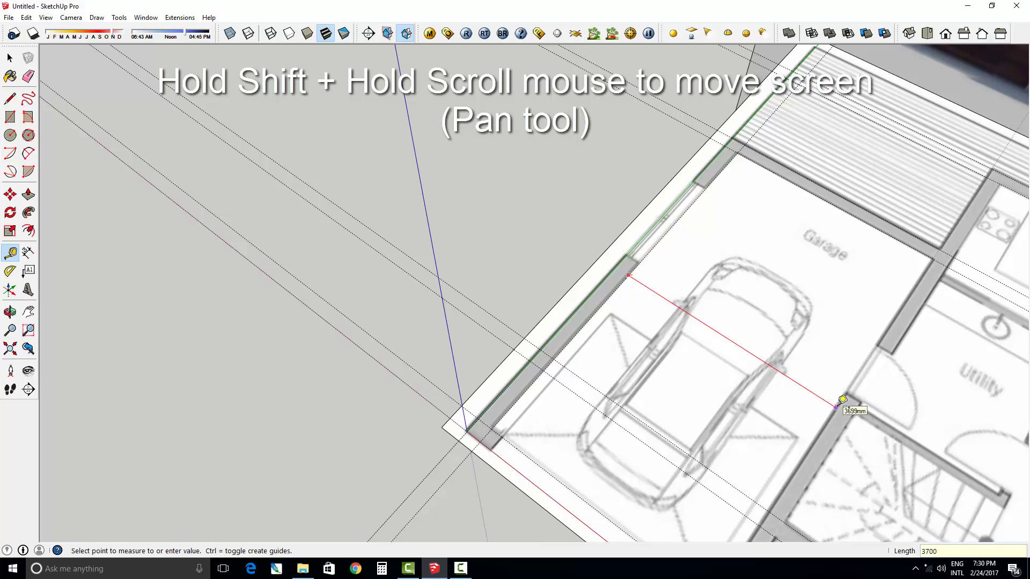
{"action": "key", "text": "Escape"}
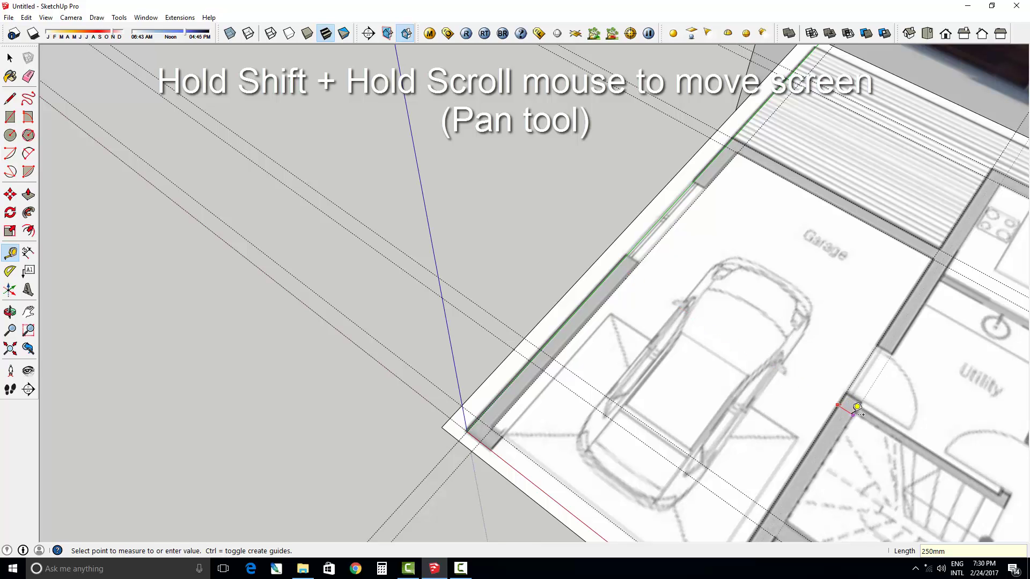
{"action": "scroll", "coordinate": [738, 347], "scroll_direction": "down", "scroll_amount": 5}
Place a 3700 mm guide across the hall from the wall by the stairs
{"action": "middle_click_drag", "start_coordinate": [683, 336], "coordinate": [616, 258], "text": "shift"}
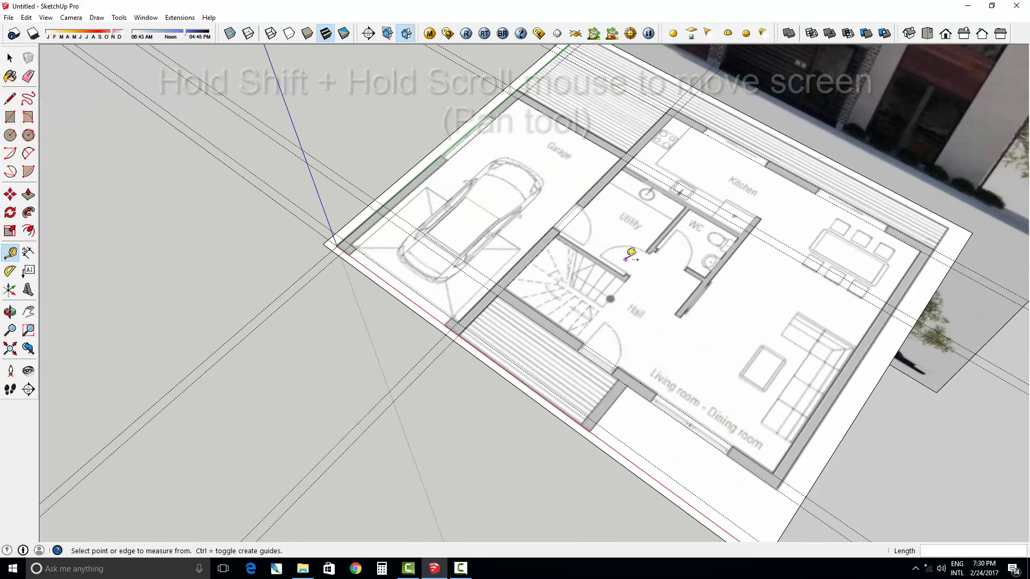
{"action": "left_click", "coordinate": [548, 243]}
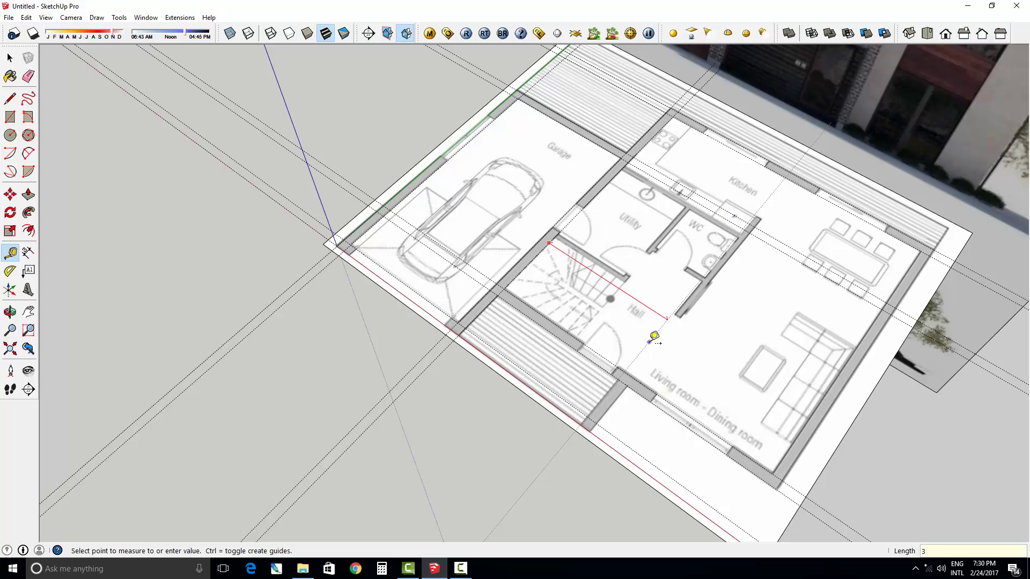
{"action": "key", "text": "Return"}
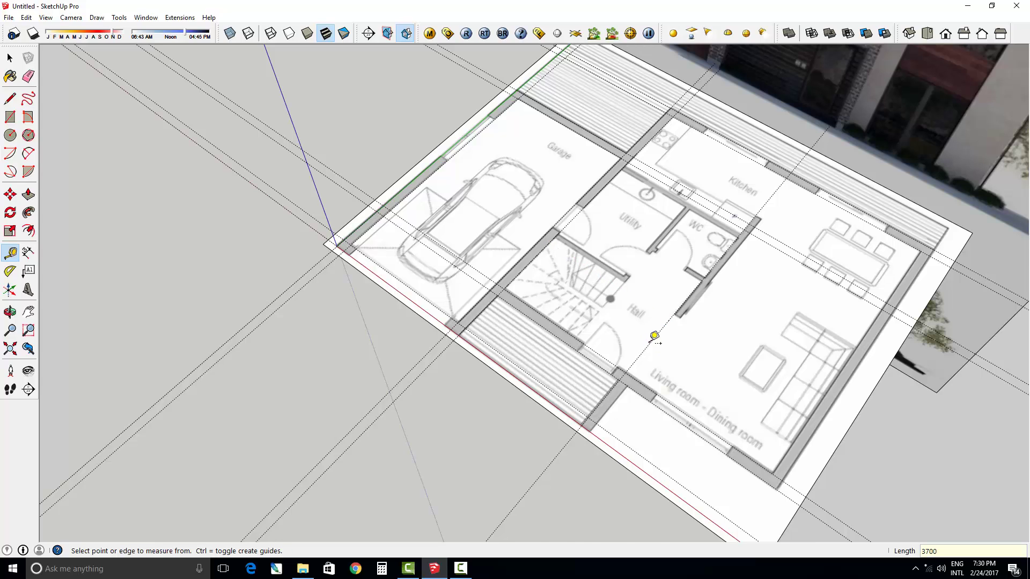
{"action": "scroll", "coordinate": [633, 363], "scroll_direction": "up", "scroll_amount": 2}
Add a 3700 mm guide across the living room and one off its outer wall
{"action": "left_click", "coordinate": [600, 402]}
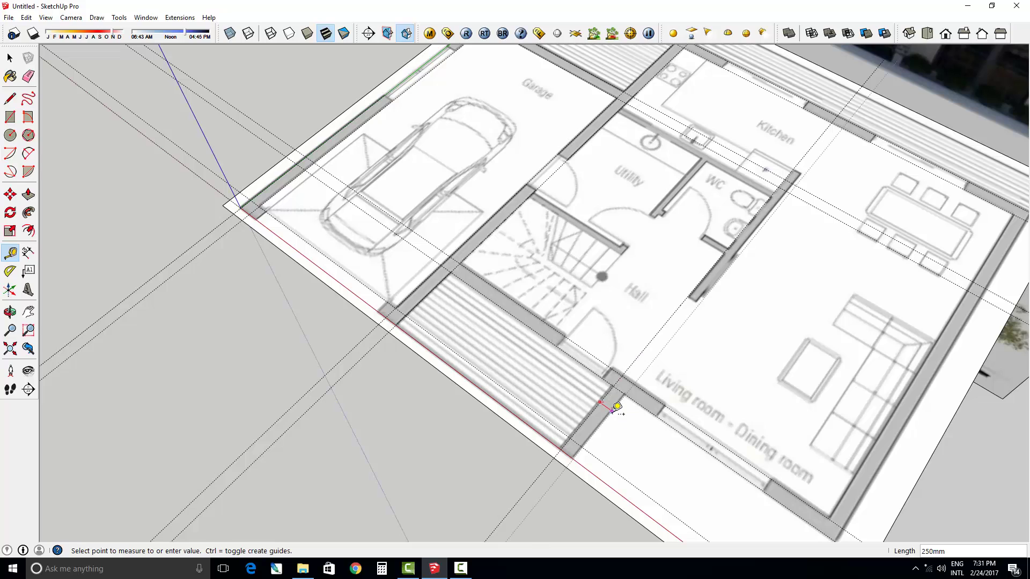
{"action": "key", "text": "Escape"}
{"action": "scroll", "coordinate": [693, 301], "scroll_direction": "down", "scroll_amount": 1}
{"action": "left_click", "coordinate": [690, 301]}
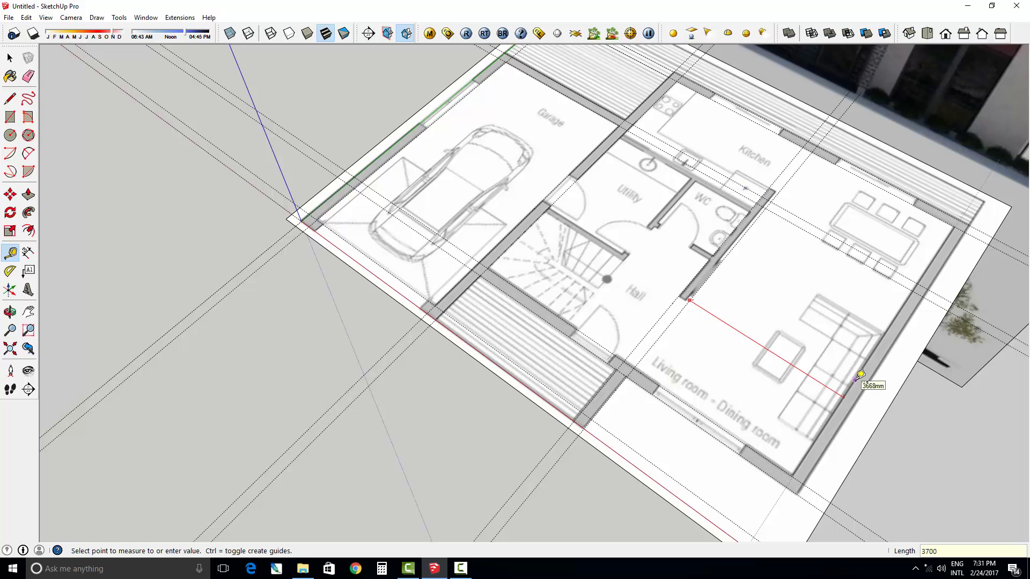
{"action": "key", "text": "Return"}
{"action": "left_click", "coordinate": [854, 387]}
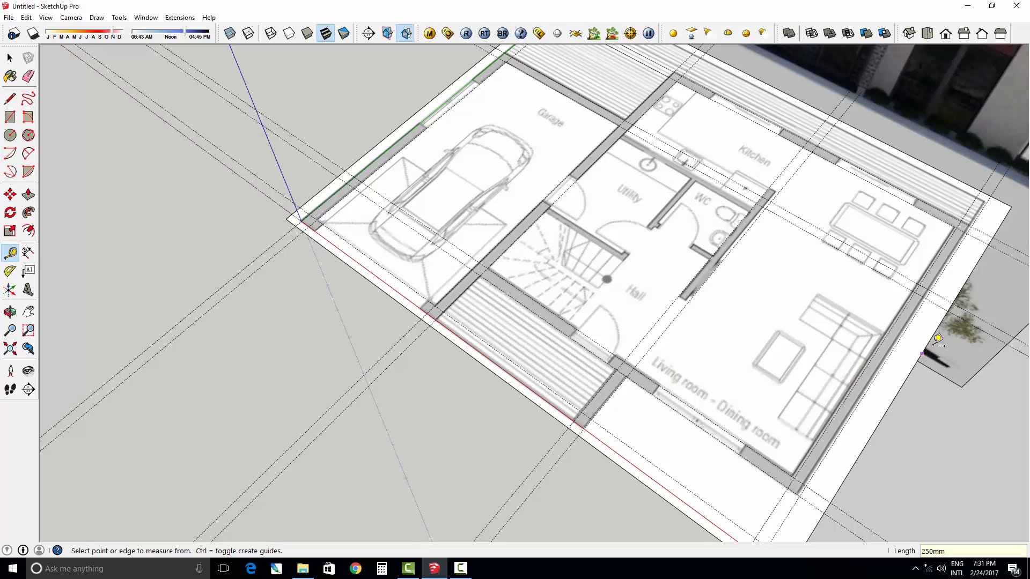
{"action": "mouse_move", "coordinate": [937, 339]}
{"action": "middle_mouse_down"}
{"action": "mouse_move", "coordinate": [752, 368]}
{"action": "mouse_move", "coordinate": [849, 343]}
{"action": "middle_mouse_up"}
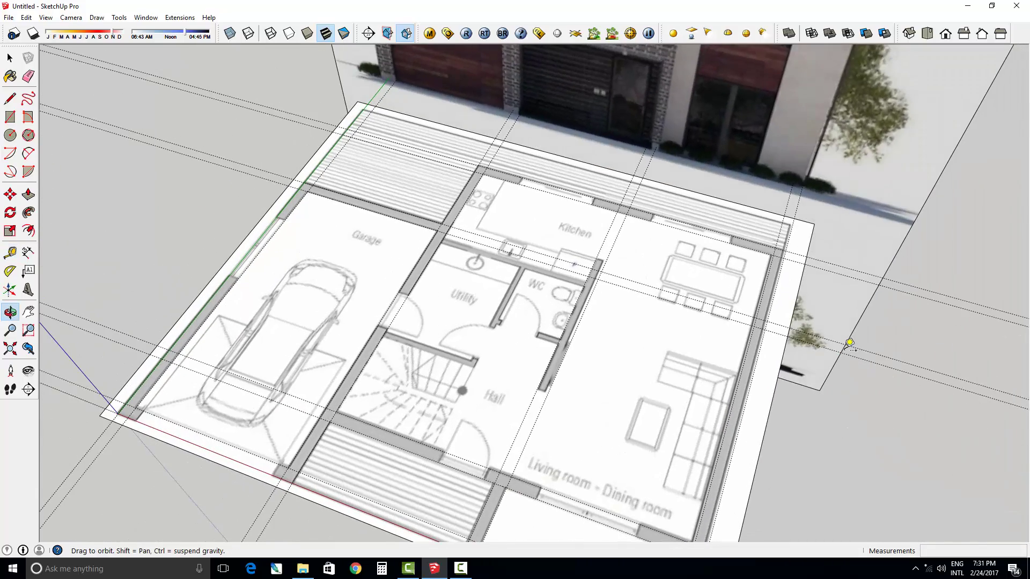
Add garage guides 1000 mm and 2000 mm in from the garage wall
{"action": "middle_click_drag", "start_coordinate": [680, 365], "coordinate": [804, 402], "text": "shift"}
{"action": "scroll", "coordinate": [437, 236], "scroll_direction": "up", "scroll_amount": 5}
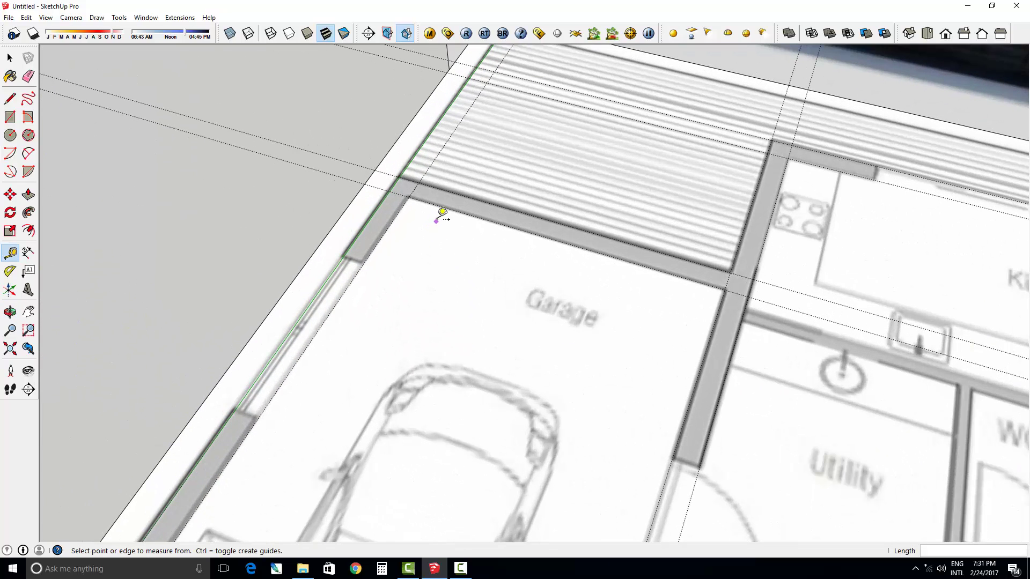
{"action": "left_click", "coordinate": [441, 208]}
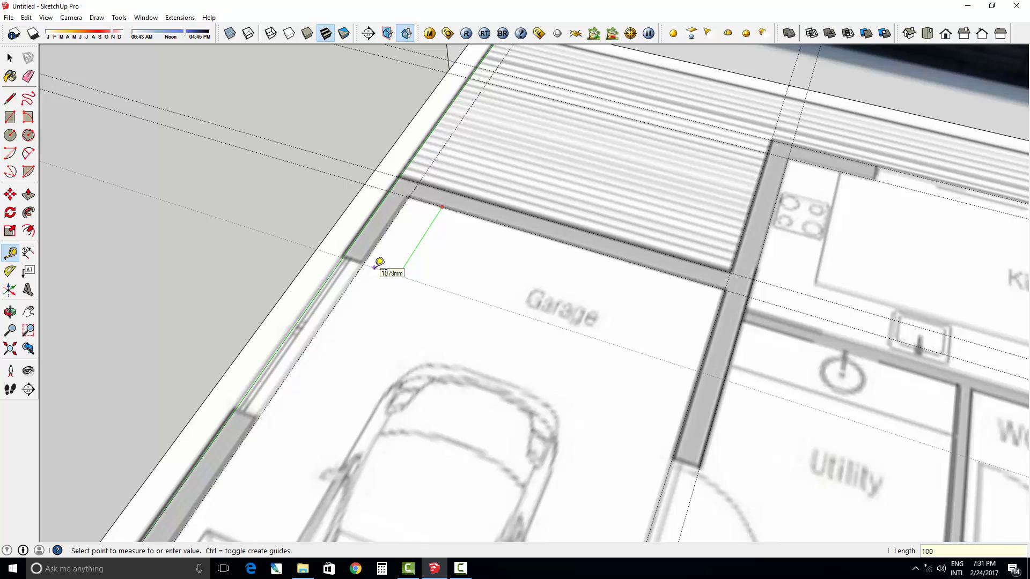
{"action": "type", "text": "0"}
{"action": "key", "text": "Return"}
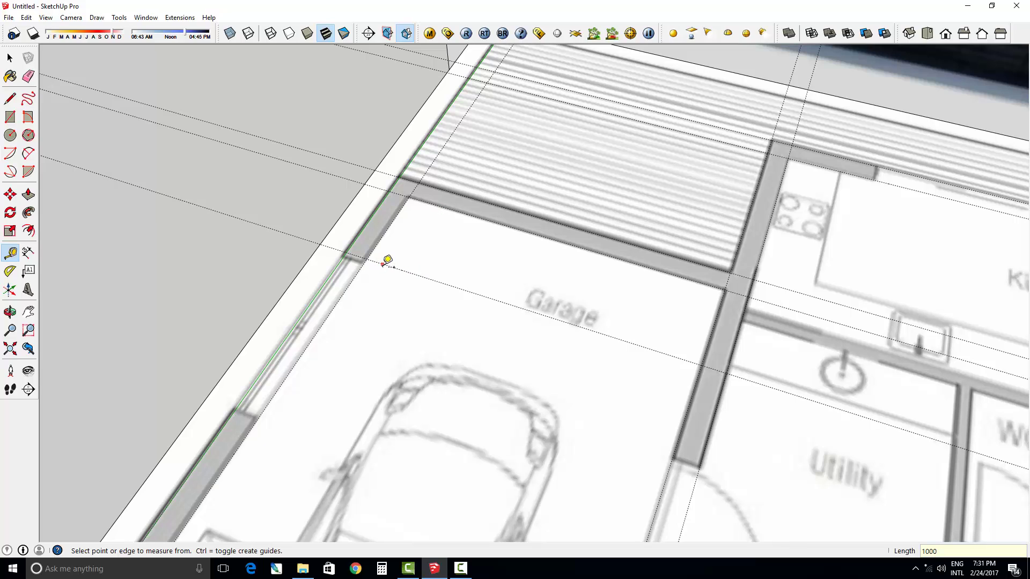
{"action": "left_click", "coordinate": [386, 263]}
{"action": "type", "text": "2000"}
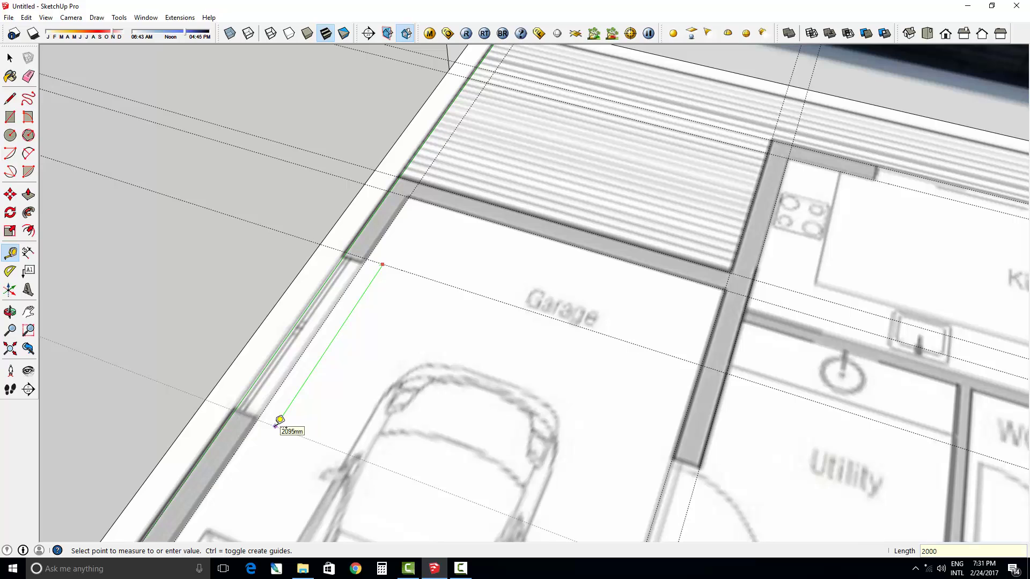
{"action": "key", "text": "Return"}
Switch to Select and box-select the new guide lines beside the plan
{"action": "key", "text": "space"}
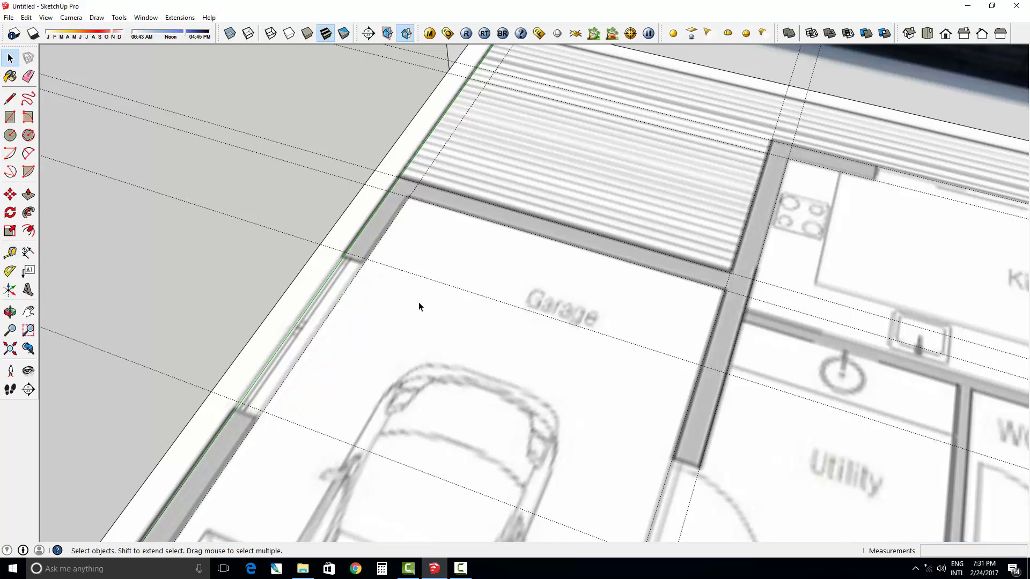
{"action": "left_click", "coordinate": [416, 275]}
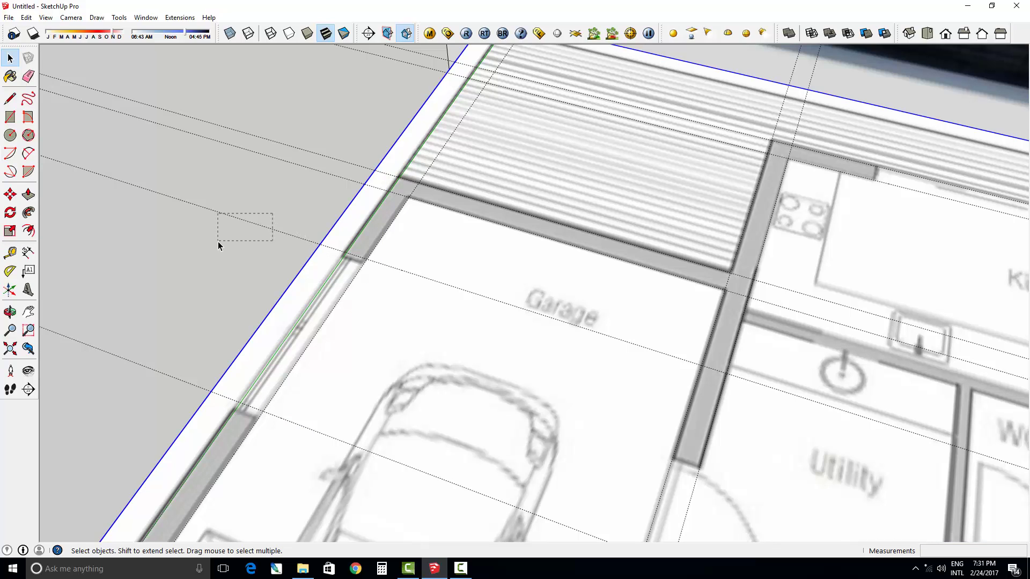
{"action": "left_click_drag", "start_coordinate": [217, 241], "coordinate": [214, 298]}
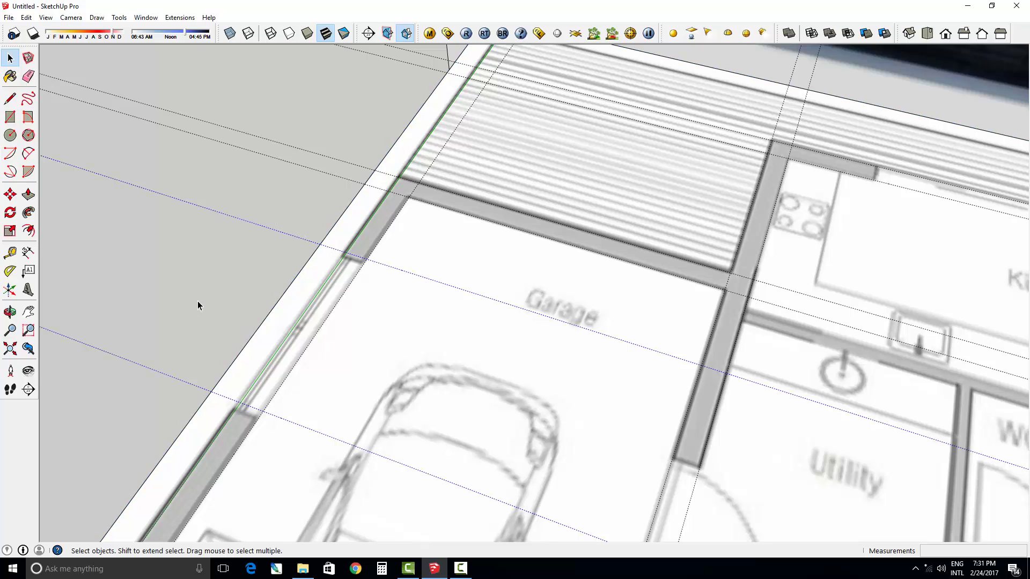
Move the two selected garage guides by 100 mm
{"action": "key", "text": "m"}
{"action": "left_click", "coordinate": [210, 292]}
{"action": "type", "text": "100"}
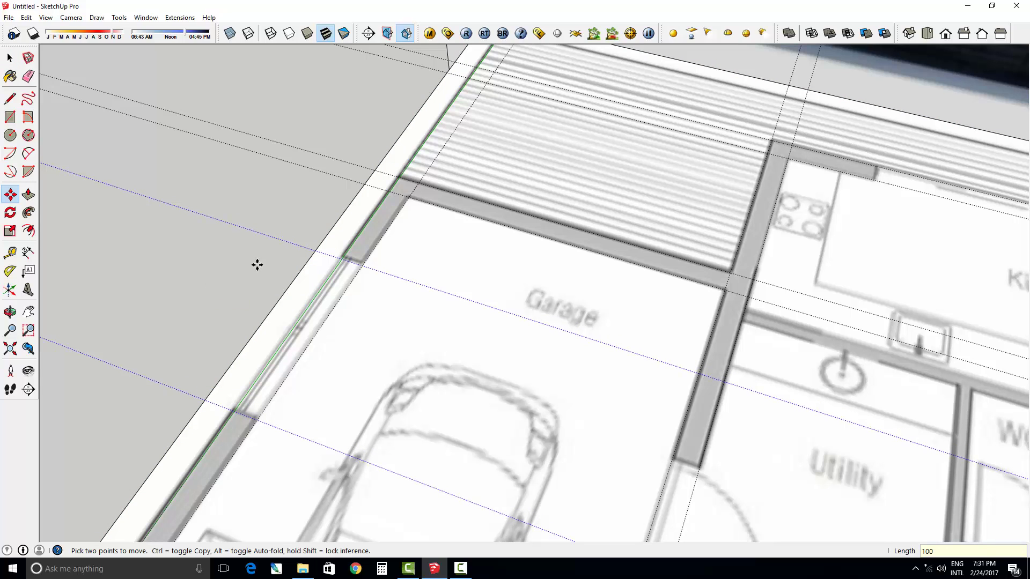
{"action": "scroll", "coordinate": [258, 265], "scroll_direction": "down", "scroll_amount": 3}
{"action": "scroll", "coordinate": [301, 281], "scroll_direction": "down", "scroll_amount": 3}
Orbit around the whole floor plan and return to the Tape Measure
{"action": "mouse_move", "coordinate": [417, 304]}
{"action": "middle_mouse_down"}
{"action": "mouse_move", "coordinate": [554, 279]}
{"action": "mouse_move", "coordinate": [322, 299]}
{"action": "middle_mouse_up"}
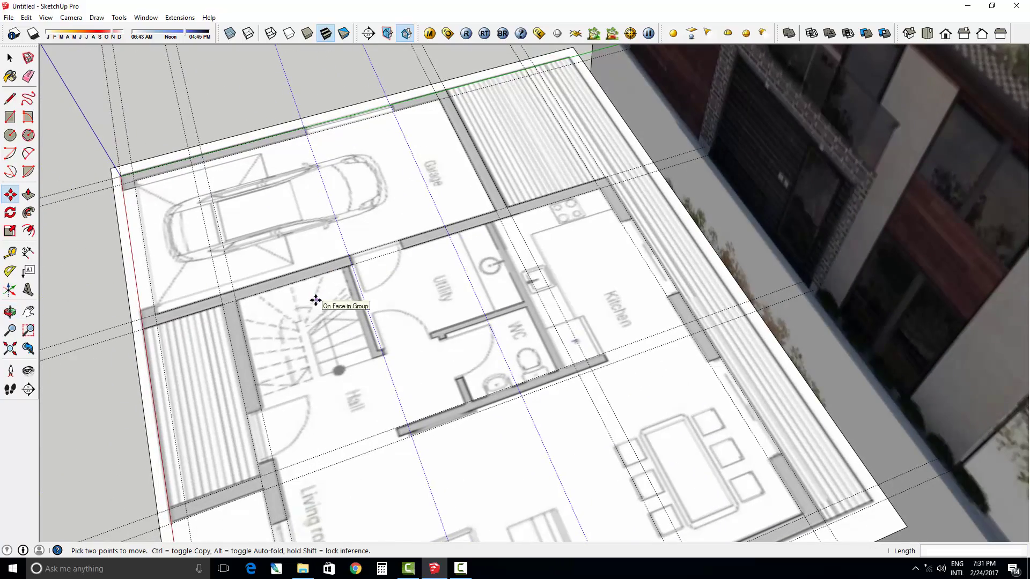
{"action": "scroll", "coordinate": [316, 301], "scroll_direction": "down", "scroll_amount": 3}
{"action": "mouse_move", "coordinate": [378, 266]}
{"action": "middle_mouse_down"}
{"action": "mouse_move", "coordinate": [467, 343]}
{"action": "mouse_move", "coordinate": [460, 311]}
{"action": "middle_mouse_up"}
{"action": "mouse_move", "coordinate": [579, 356]}
{"action": "middle_mouse_down"}
{"action": "mouse_move", "coordinate": [656, 363]}
{"action": "mouse_move", "coordinate": [644, 324]}
{"action": "mouse_move", "coordinate": [617, 392]}
{"action": "middle_mouse_up"}
{"action": "scroll", "coordinate": [572, 315], "scroll_direction": "up", "scroll_amount": 2}
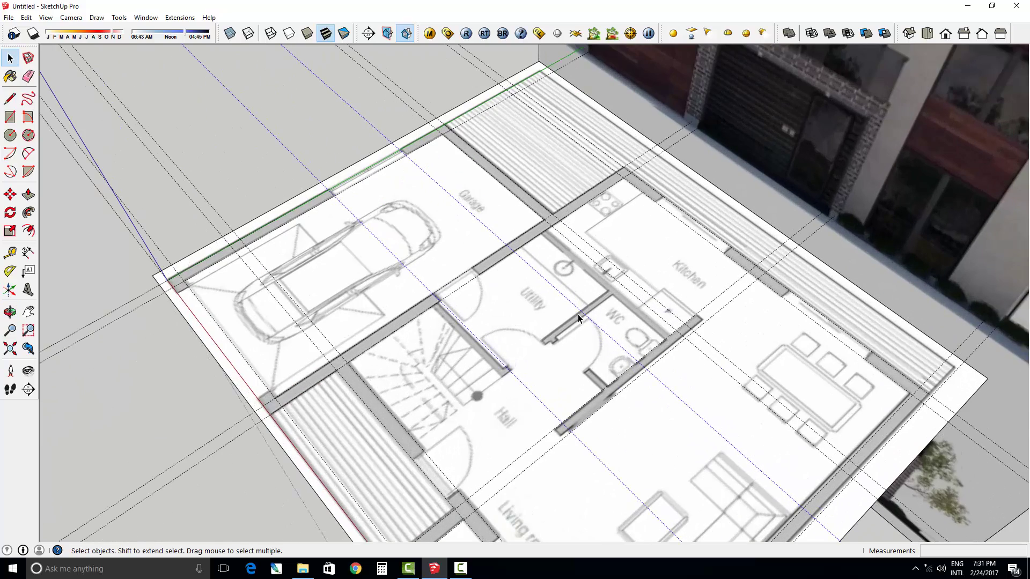
{"action": "key", "text": "t"}
{"action": "scroll", "coordinate": [494, 272], "scroll_direction": "up", "scroll_amount": 2}
{"action": "scroll", "coordinate": [499, 263], "scroll_direction": "up", "scroll_amount": 1}
Measure across the Utility room and place a guide off the WC wall
{"action": "left_click", "coordinate": [499, 256]}
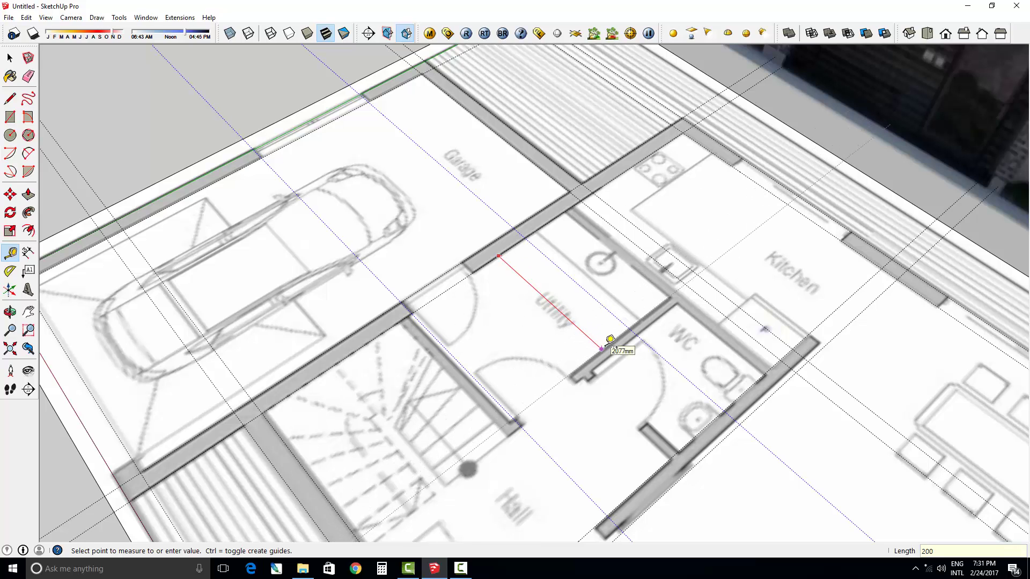
{"action": "left_click", "coordinate": [610, 339]}
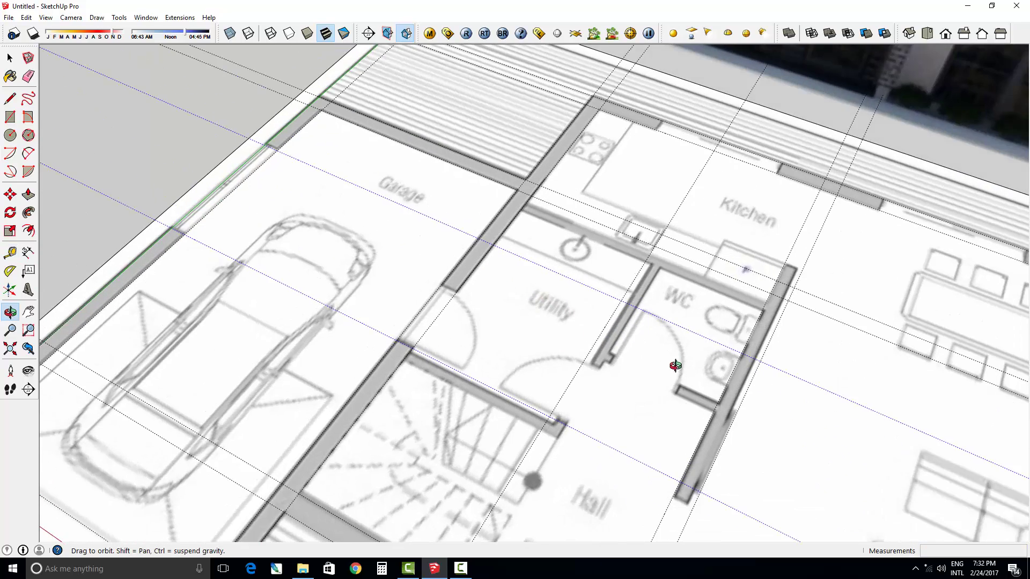
{"action": "middle_click_drag", "start_coordinate": [610, 340], "coordinate": [610, 320]}
{"action": "scroll", "coordinate": [610, 320], "scroll_direction": "up", "scroll_amount": 2}
{"action": "left_click", "coordinate": [617, 322]}
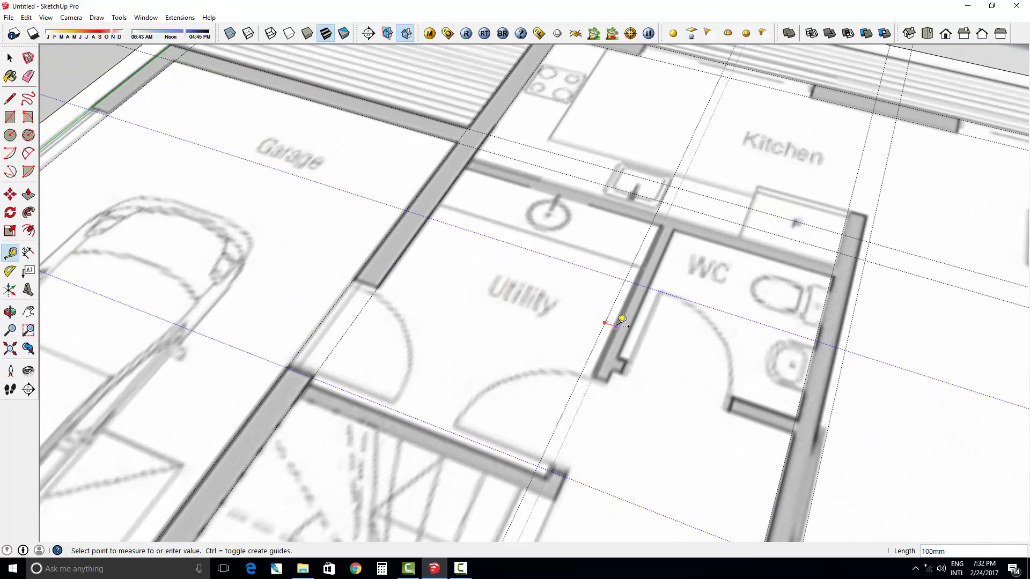
{"action": "left_click", "coordinate": [635, 307]}
{"action": "type", "text": "120"}
{"action": "key", "text": "Return"}
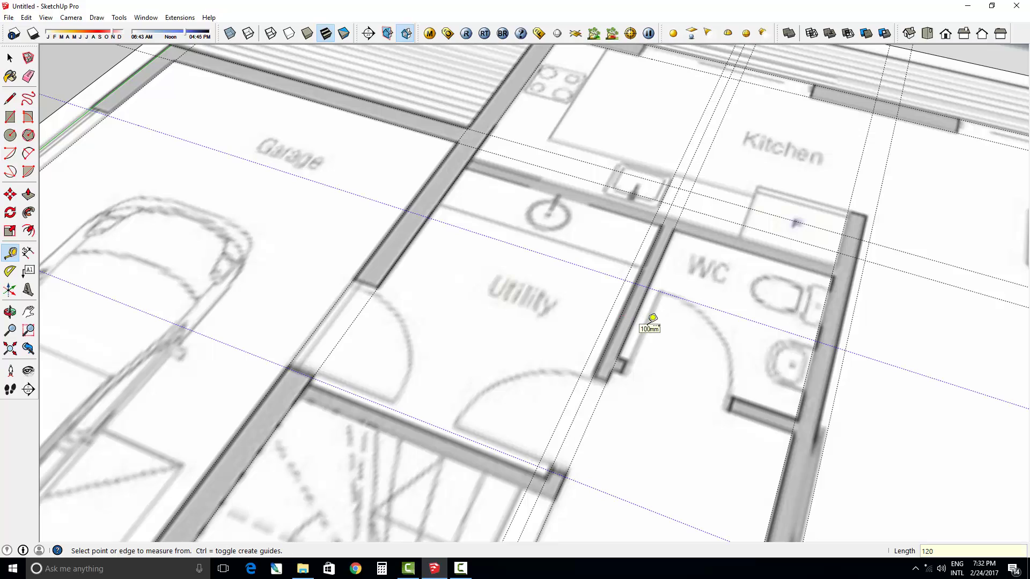
Delete the misplaced guide beside the WC wall and orbit out to the whole plan
{"action": "key", "text": "space"}
{"action": "key", "text": "Delete"}
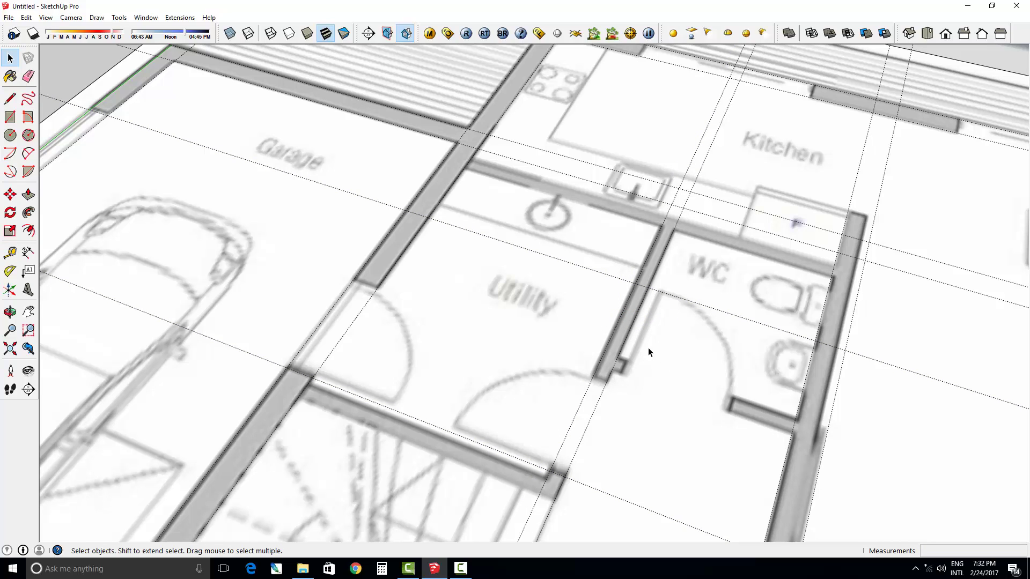
{"action": "key", "text": "t"}
{"action": "left_click", "coordinate": [633, 323]}
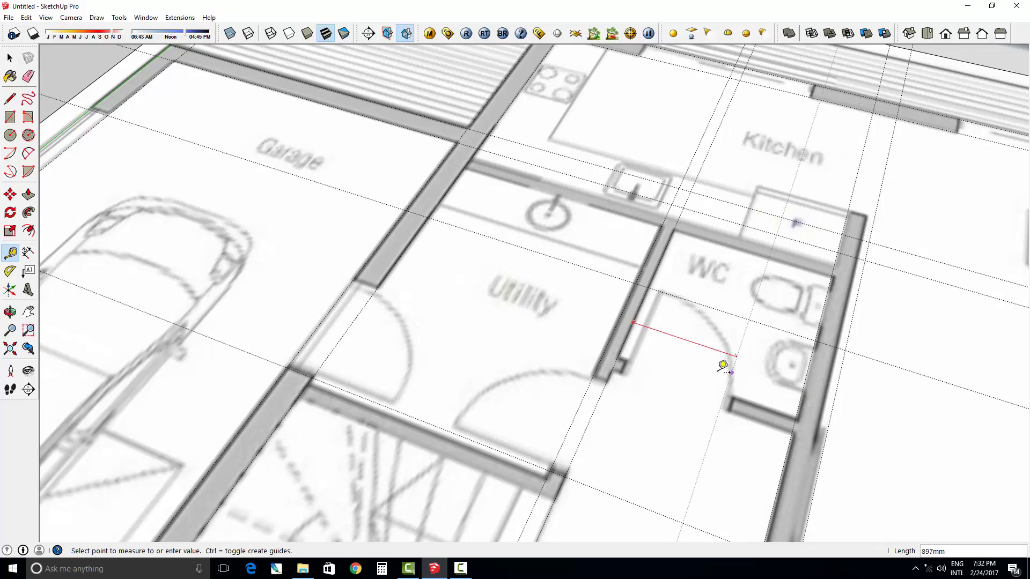
{"action": "scroll", "coordinate": [671, 356], "scroll_direction": "down", "scroll_amount": 3}
{"action": "key", "text": "Escape"}
{"action": "mouse_move", "coordinate": [716, 357]}
{"action": "middle_mouse_down"}
{"action": "mouse_move", "coordinate": [494, 334]}
{"action": "mouse_move", "coordinate": [651, 329]}
{"action": "mouse_move", "coordinate": [590, 327]}
{"action": "mouse_move", "coordinate": [559, 341]}
{"action": "middle_mouse_up"}
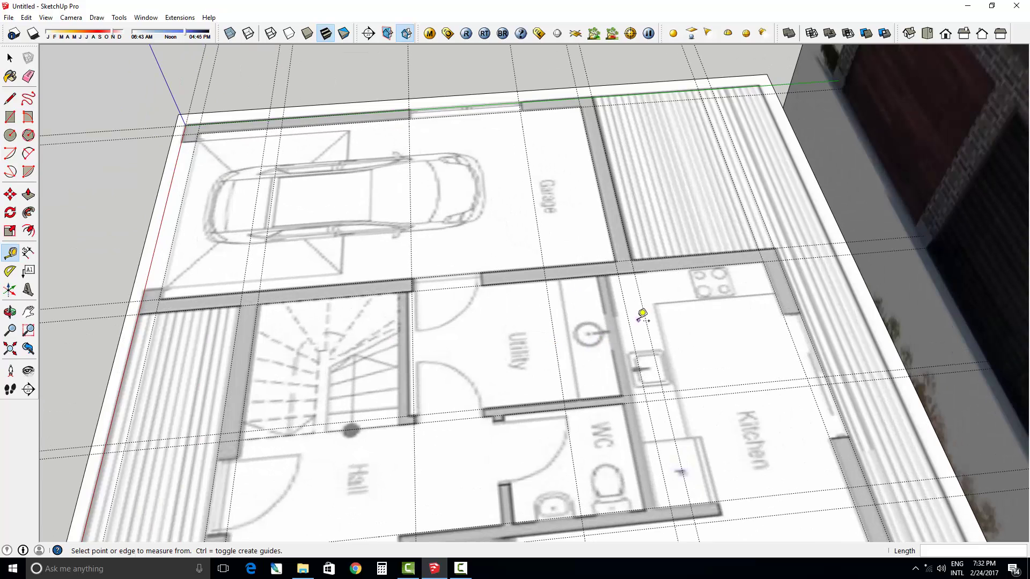
Place a 150 mm guide off the wall beside the Utility room
{"action": "left_click", "coordinate": [629, 312]}
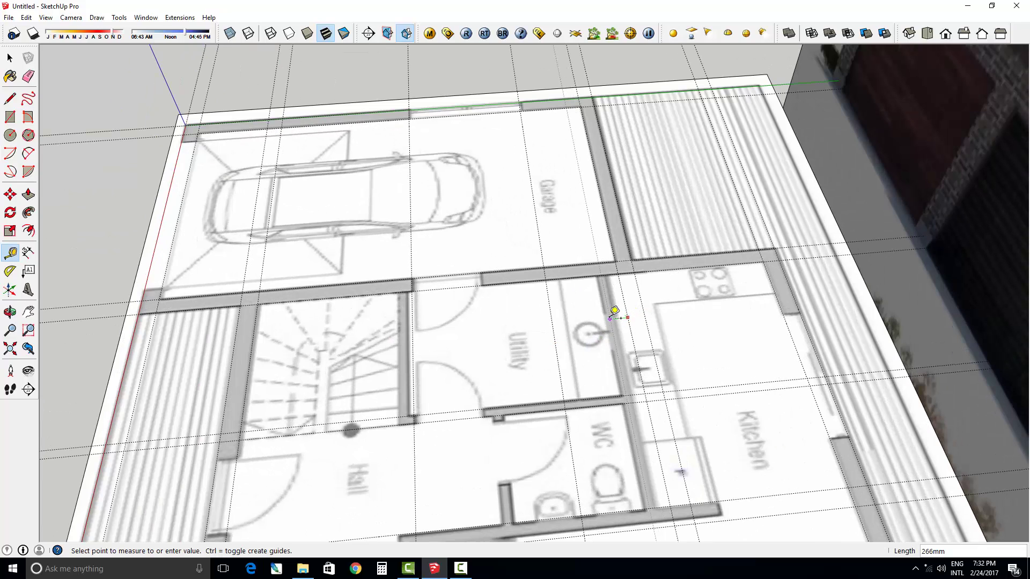
{"action": "scroll", "coordinate": [624, 312], "scroll_direction": "up", "scroll_amount": 3}
{"action": "type", "text": "15"}
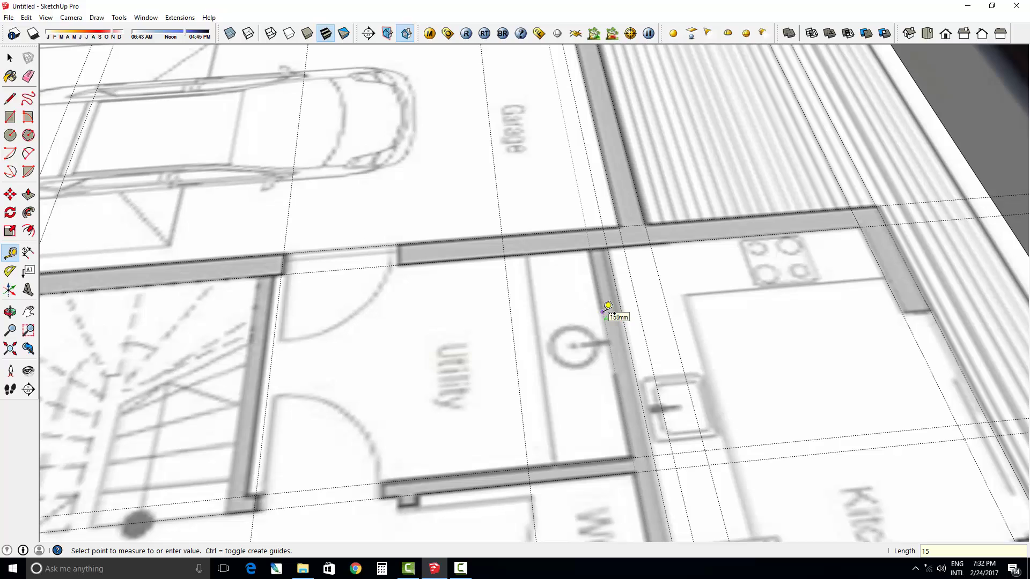
{"action": "type", "text": "0"}
{"action": "key", "text": "Return"}
{"action": "scroll", "coordinate": [608, 305], "scroll_direction": "down", "scroll_amount": 3}
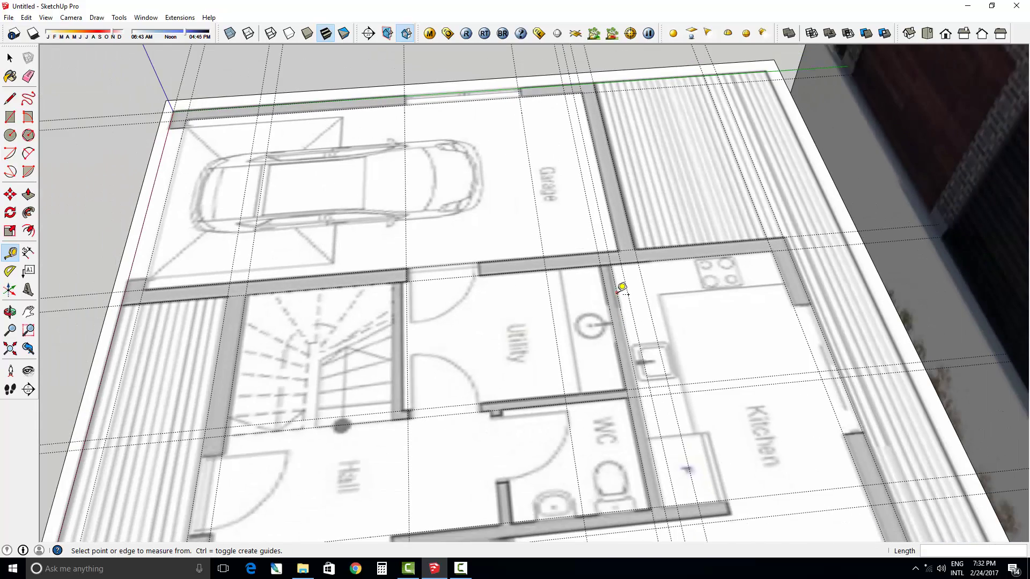
{"action": "scroll", "coordinate": [615, 300], "scroll_direction": "down", "scroll_amount": 2}
{"action": "scroll", "coordinate": [472, 349], "scroll_direction": "up", "scroll_amount": 2}
Undo a misplaced stair-wall guide and cancel the retried measurements
{"action": "left_click", "coordinate": [467, 334]}
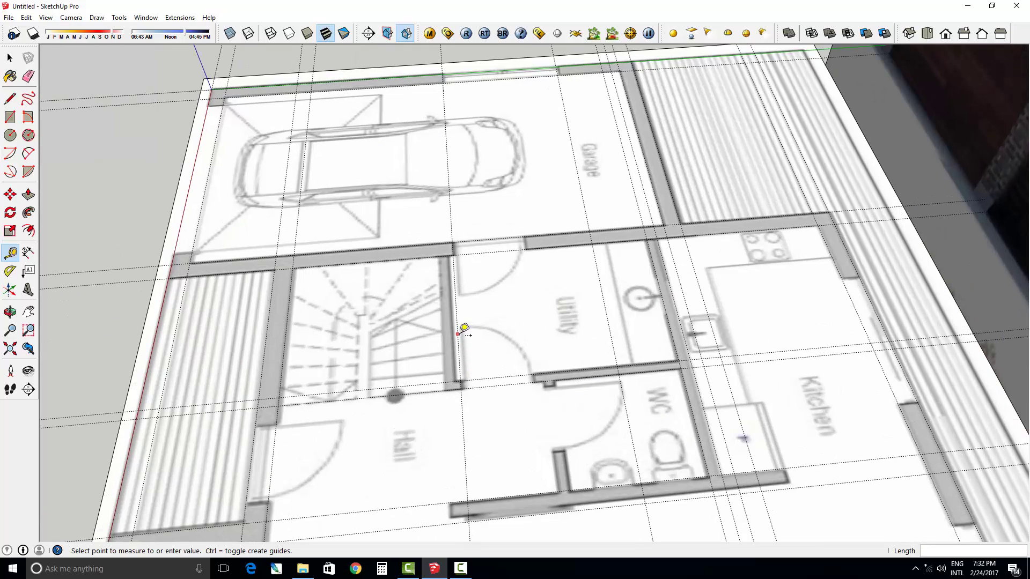
{"action": "scroll", "coordinate": [461, 331], "scroll_direction": "up", "scroll_amount": 2}
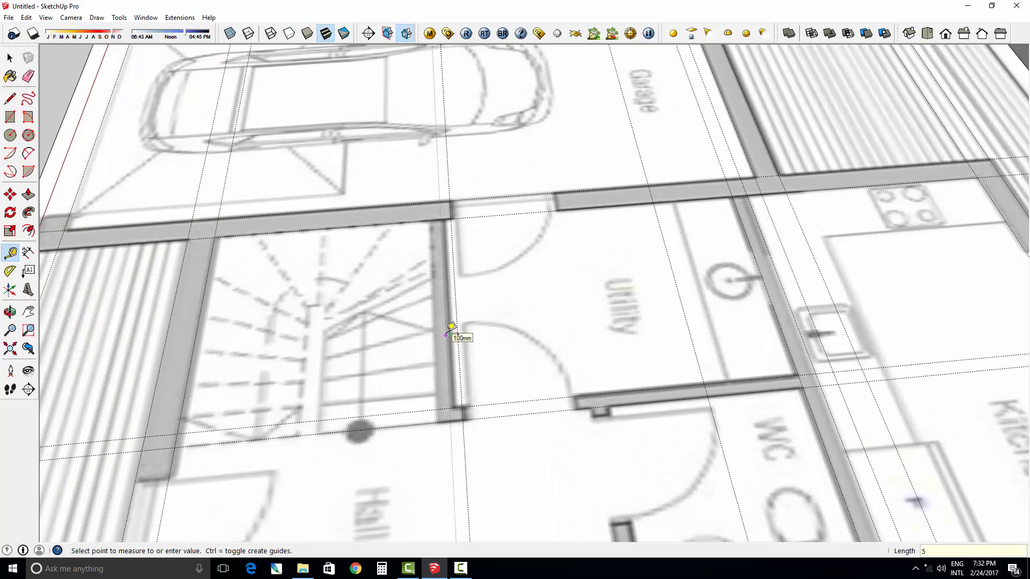
{"action": "type", "text": "0"}
{"action": "left_click", "coordinate": [452, 326]}
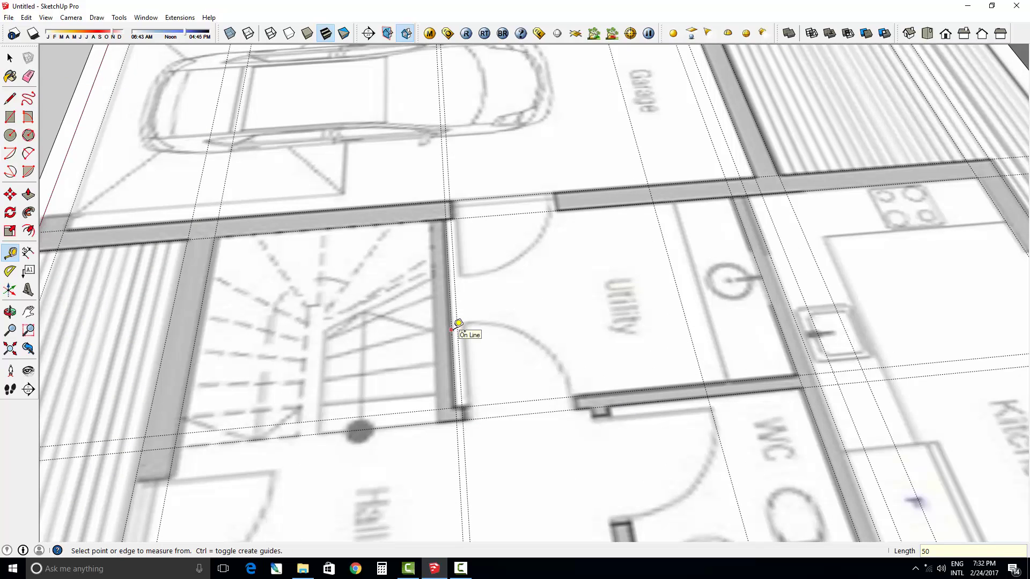
{"action": "key", "text": "ctrl+z"}
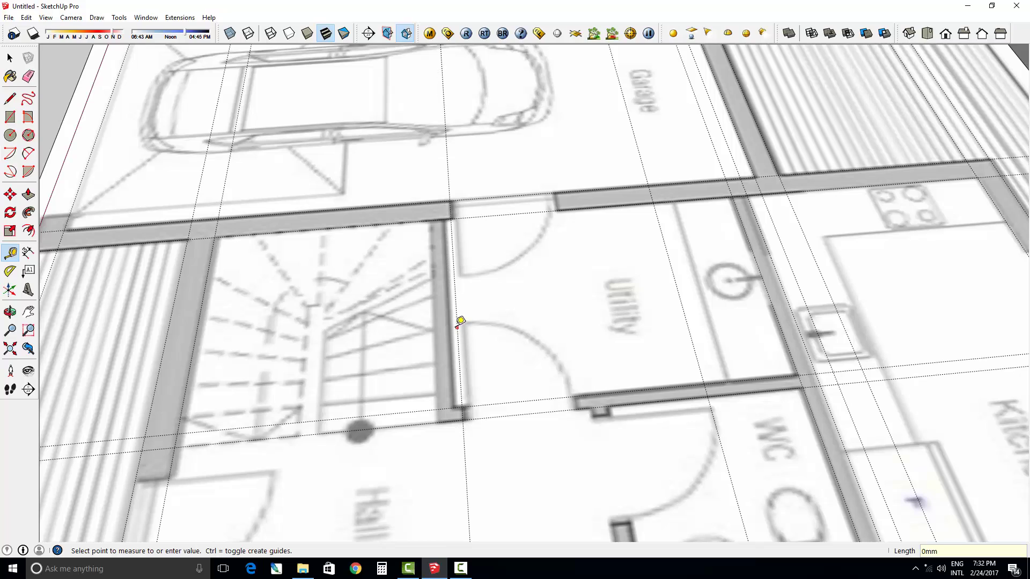
{"action": "left_click", "coordinate": [453, 326]}
{"action": "key", "text": "Escape"}
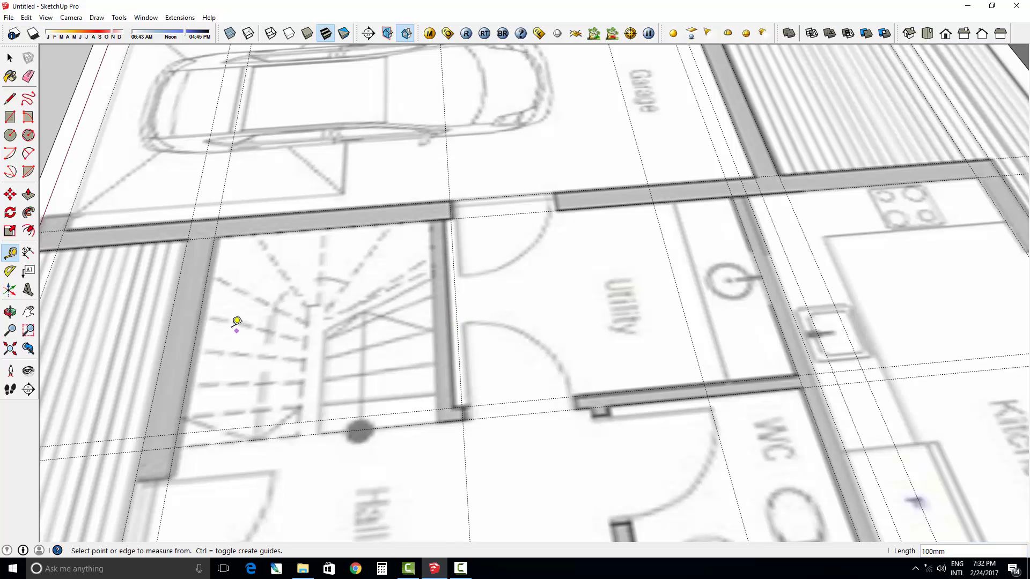
{"action": "left_click", "coordinate": [201, 309]}
{"action": "key", "text": "Escape"}
{"action": "key", "text": "space"}
{"action": "key", "text": "t"}
Add stair hall guides at 2000 mm and 150 mm, then orbit to an overview
{"action": "left_click", "coordinate": [187, 377]}
{"action": "type", "text": "2000"}
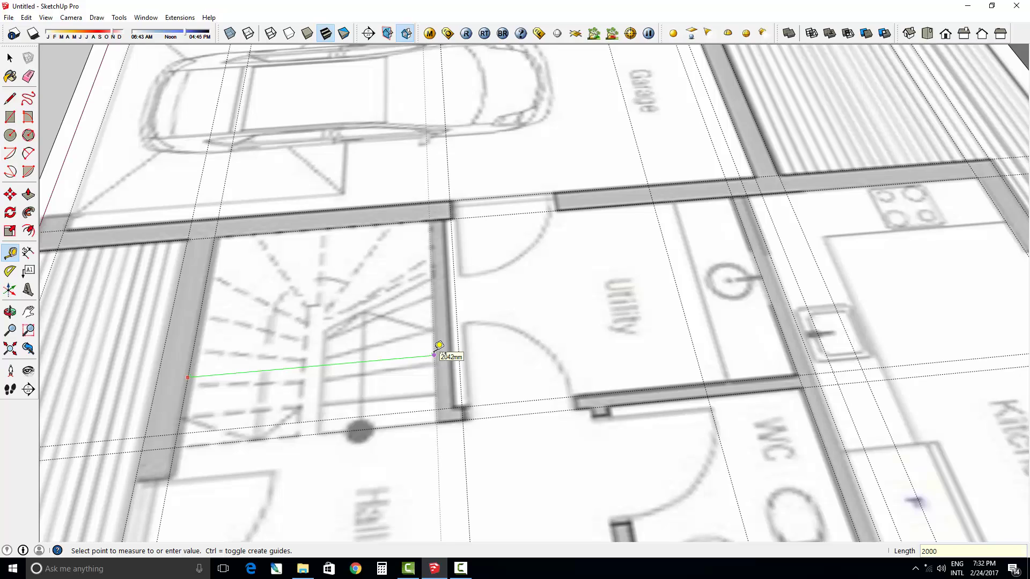
{"action": "key", "text": "Return"}
{"action": "left_click", "coordinate": [429, 350]}
{"action": "type", "text": "150"}
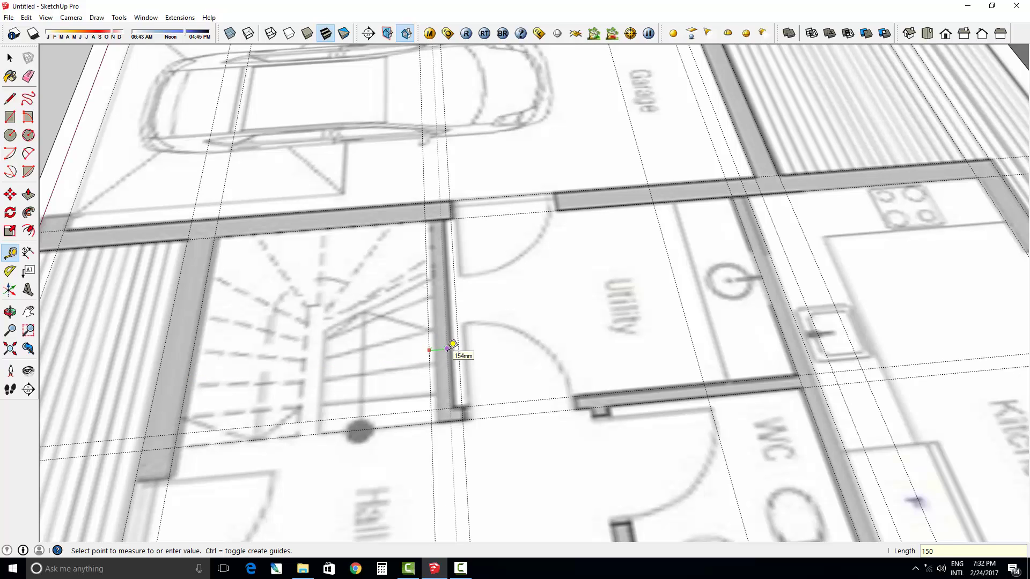
{"action": "key", "text": "Return"}
{"action": "mouse_move", "coordinate": [502, 310]}
{"action": "middle_mouse_down"}
{"action": "mouse_move", "coordinate": [535, 367]}
{"action": "mouse_move", "coordinate": [610, 358]}
{"action": "middle_mouse_up"}
Place a guide 15 mm off the WC's outer wall corner
{"action": "key", "text": "t"}
{"action": "scroll", "coordinate": [633, 359], "scroll_direction": "down", "scroll_amount": 2}
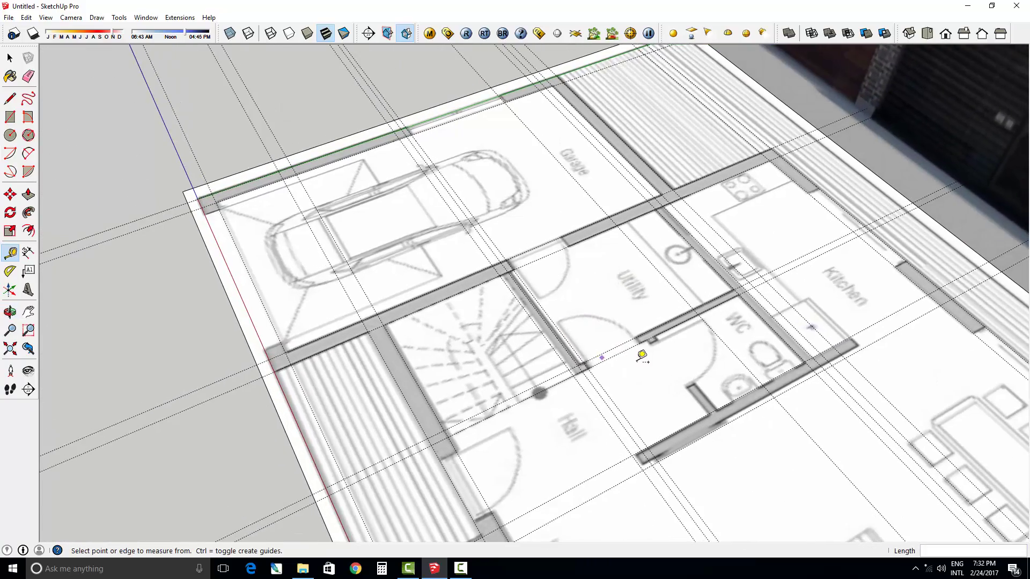
{"action": "scroll", "coordinate": [638, 338], "scroll_direction": "down", "scroll_amount": 2}
{"action": "scroll", "coordinate": [666, 370], "scroll_direction": "up", "scroll_amount": 4}
{"action": "scroll", "coordinate": [667, 389], "scroll_direction": "up", "scroll_amount": 3}
{"action": "left_click", "coordinate": [661, 397]}
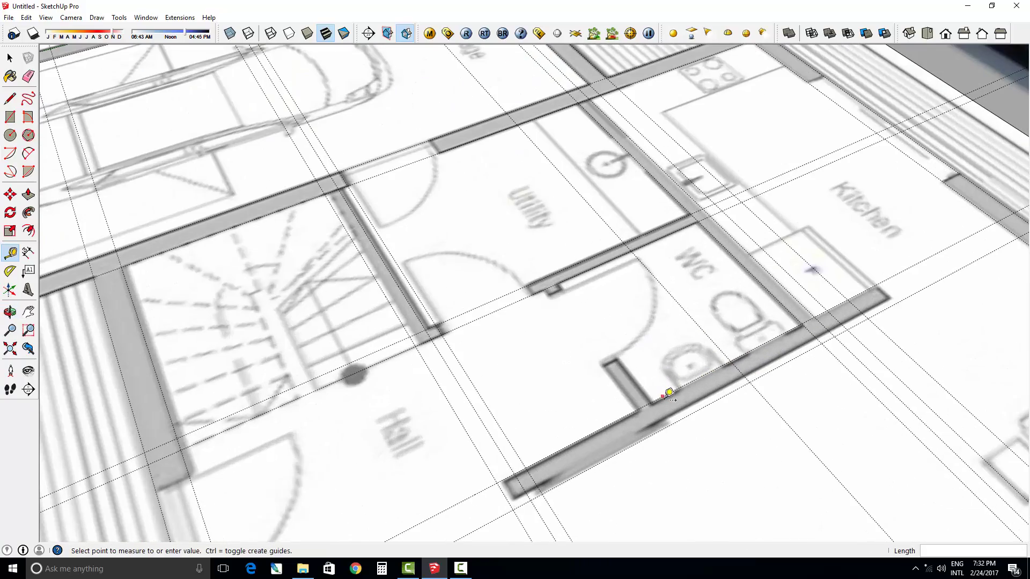
{"action": "scroll", "coordinate": [670, 396], "scroll_direction": "up", "scroll_amount": 2}
{"action": "type", "text": "15"}
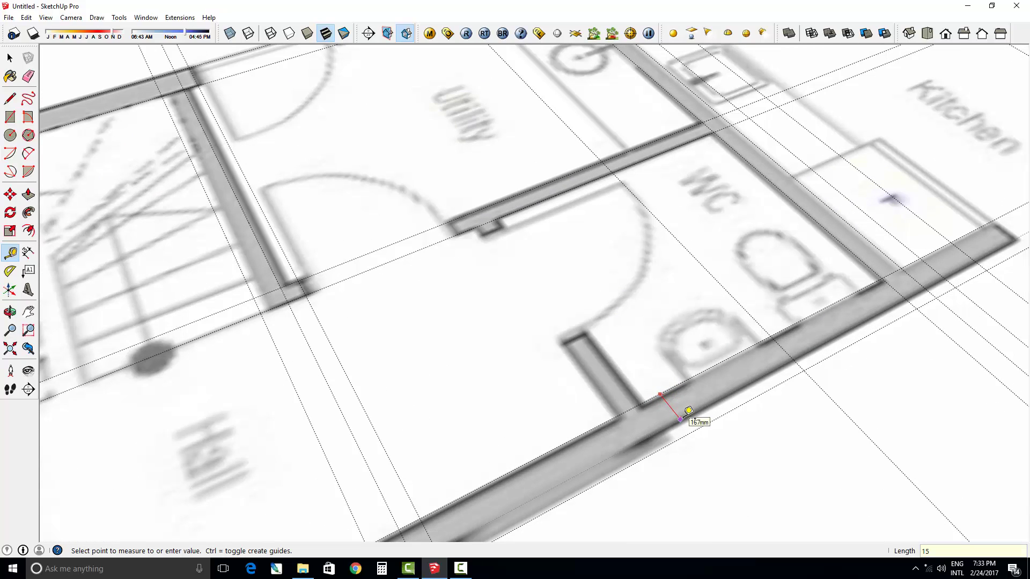
{"action": "key", "text": "Return"}
{"action": "scroll", "coordinate": [671, 376], "scroll_direction": "down", "scroll_amount": 1}
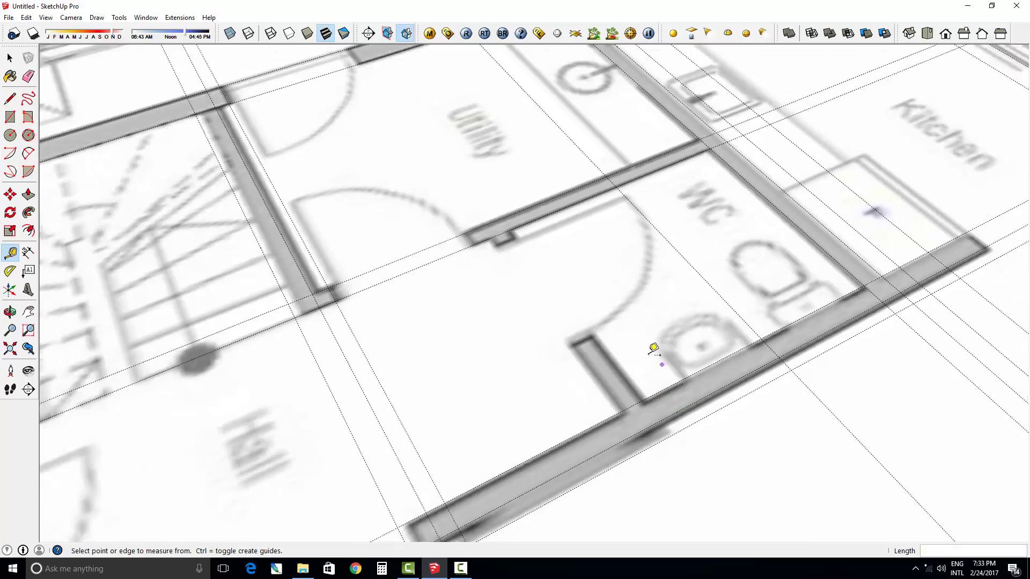
{"action": "scroll", "coordinate": [655, 351], "scroll_direction": "down", "scroll_amount": 4}
{"action": "scroll", "coordinate": [660, 360], "scroll_direction": "up", "scroll_amount": 1}
{"action": "mouse_move", "coordinate": [675, 374]}
{"action": "middle_mouse_down"}
{"action": "mouse_move", "coordinate": [749, 441]}
{"action": "mouse_move", "coordinate": [722, 381]}
{"action": "mouse_move", "coordinate": [612, 243]}
{"action": "middle_mouse_up"}
Add a 900 mm guide out from the decking edge beside the garage
{"action": "scroll", "coordinate": [612, 242], "scroll_direction": "up", "scroll_amount": 2}
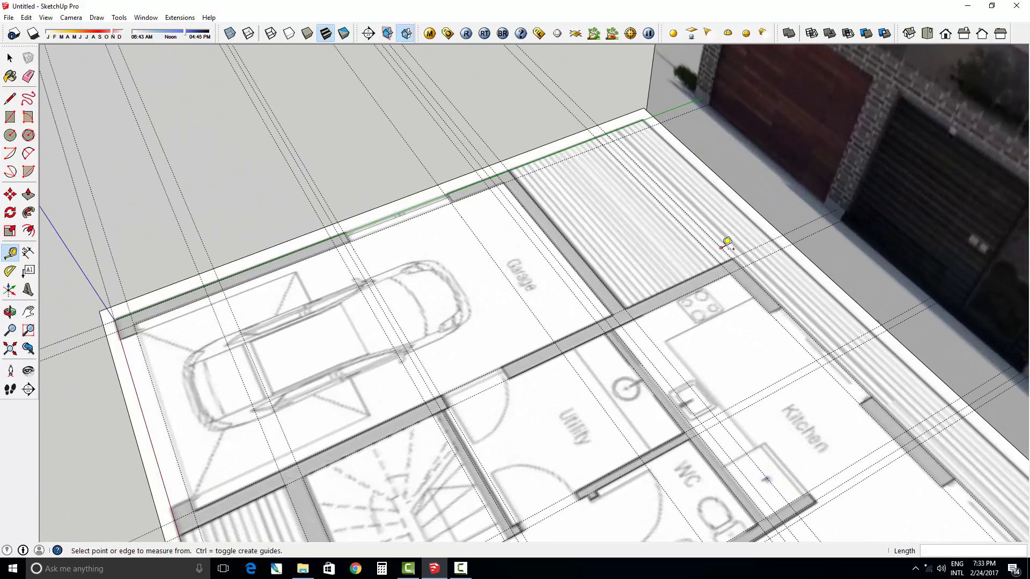
{"action": "left_click", "coordinate": [721, 248]}
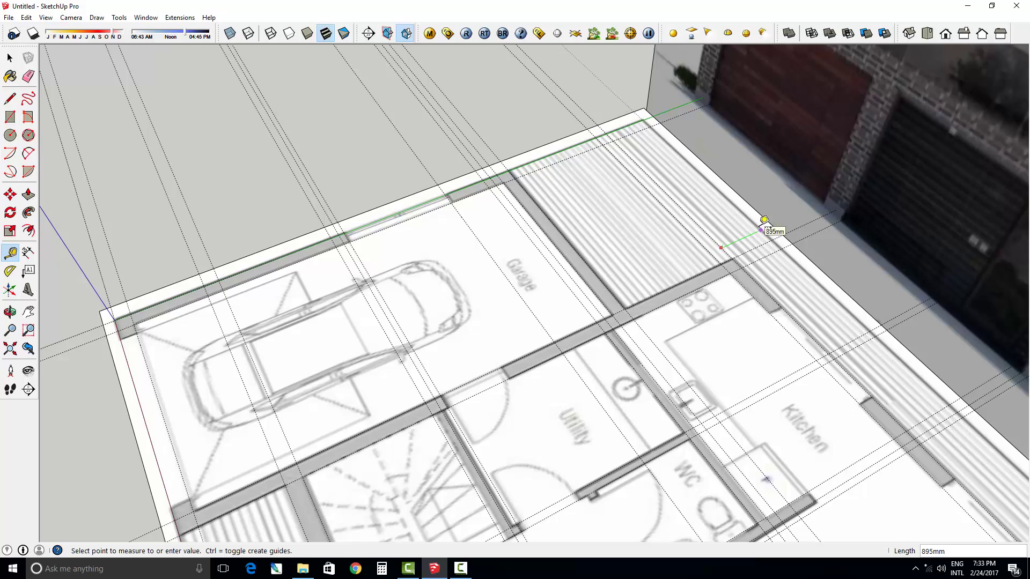
{"action": "type", "text": "900"}
{"action": "key", "text": "Return"}
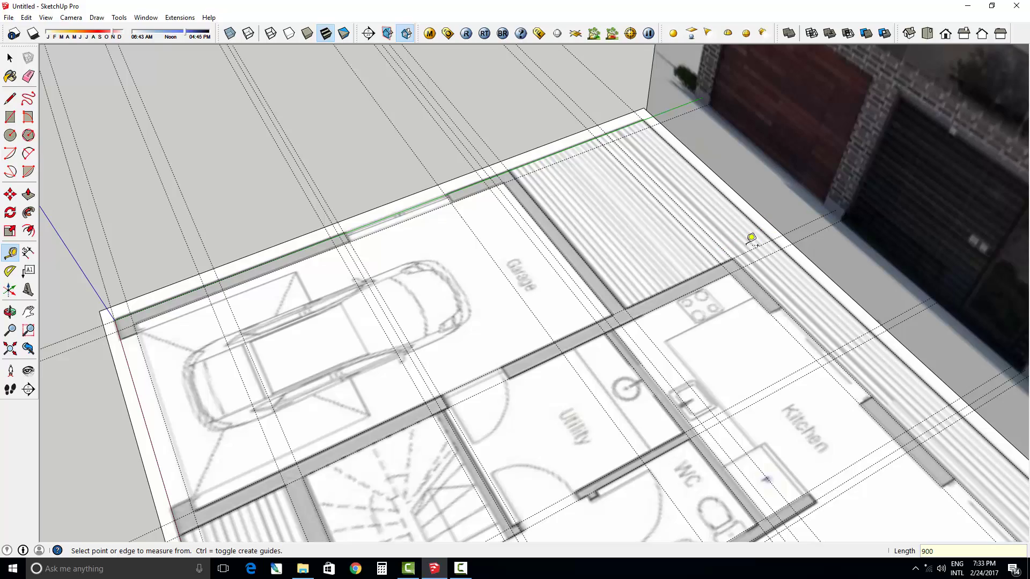
{"action": "scroll", "coordinate": [751, 238], "scroll_direction": "down", "scroll_amount": 3}
{"action": "mouse_move", "coordinate": [575, 345]}
{"action": "middle_mouse_down"}
{"action": "mouse_move", "coordinate": [527, 288]}
{"action": "mouse_move", "coordinate": [563, 370]}
{"action": "mouse_move", "coordinate": [524, 322]}
{"action": "middle_mouse_up"}
{"action": "key", "text": "space"}
{"action": "middle_click_drag", "start_coordinate": [428, 423], "coordinate": [492, 333]}
Start the floor outline at the corner beside the porch and draw its first edge to a plan corner
{"action": "scroll", "coordinate": [466, 327], "scroll_direction": "up", "scroll_amount": 3}
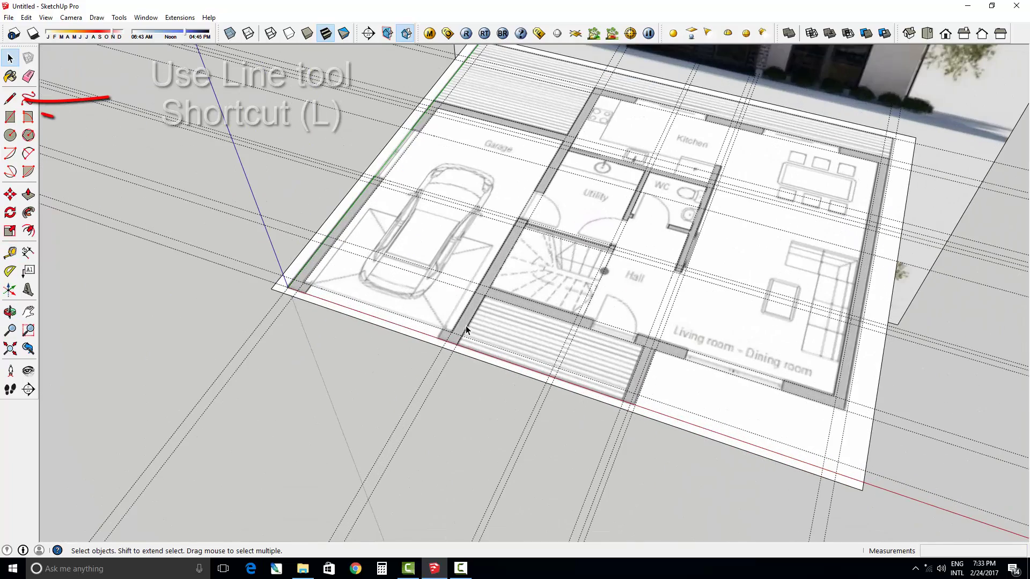
{"action": "key", "text": "l"}
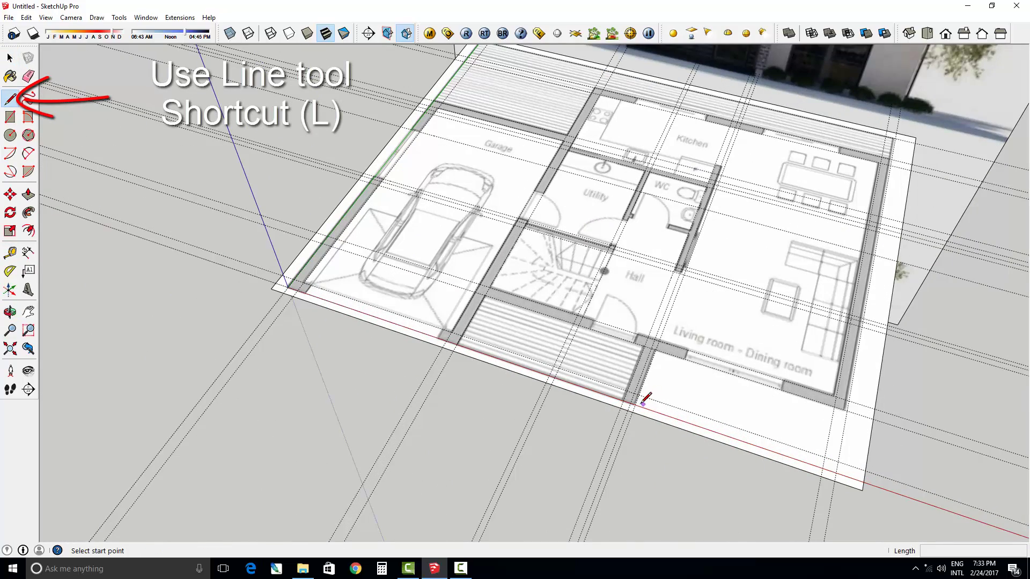
{"action": "left_click", "coordinate": [635, 404]}
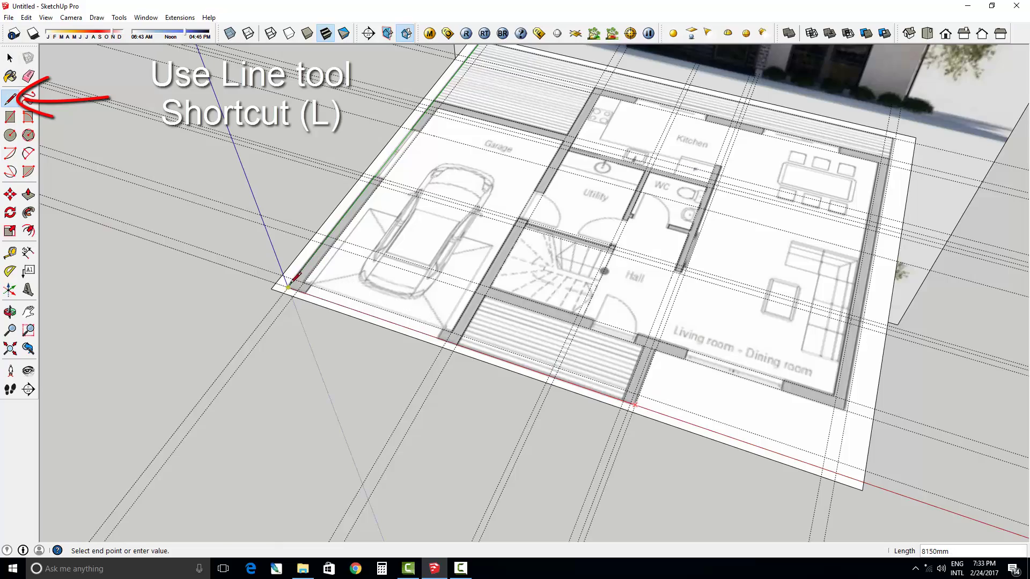
{"action": "scroll", "coordinate": [292, 281], "scroll_direction": "down", "scroll_amount": 3}
{"action": "middle_click_drag", "start_coordinate": [292, 282], "coordinate": [485, 225]}
{"action": "scroll", "coordinate": [485, 225], "scroll_direction": "up", "scroll_amount": 3}
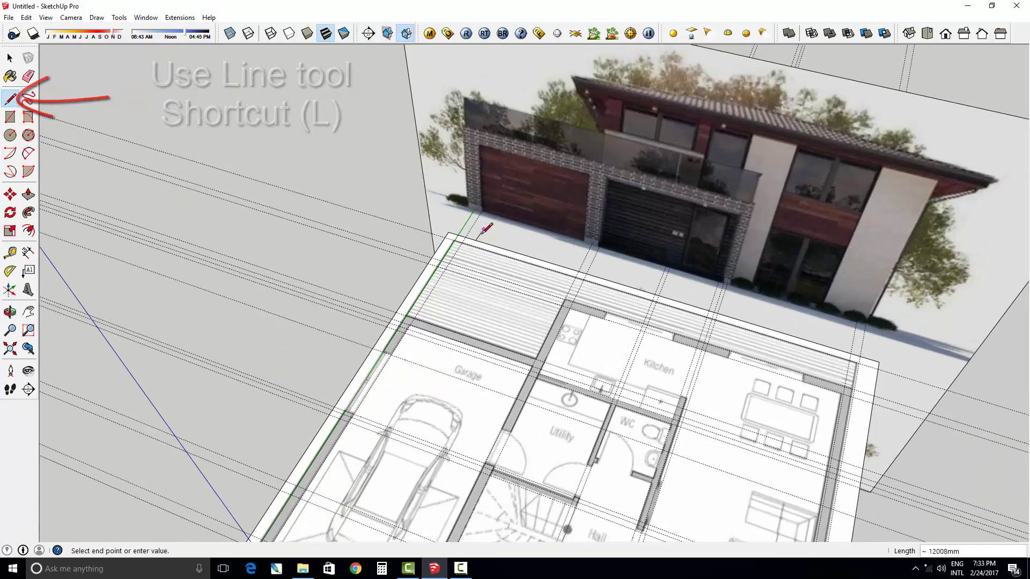
{"action": "scroll", "coordinate": [456, 248], "scroll_direction": "up", "scroll_amount": 3}
{"action": "left_click", "coordinate": [456, 248]}
Continue the outline through the remaining guide corners and close it into an L-shaped floor face
{"action": "scroll", "coordinate": [352, 253], "scroll_direction": "down", "scroll_amount": 2}
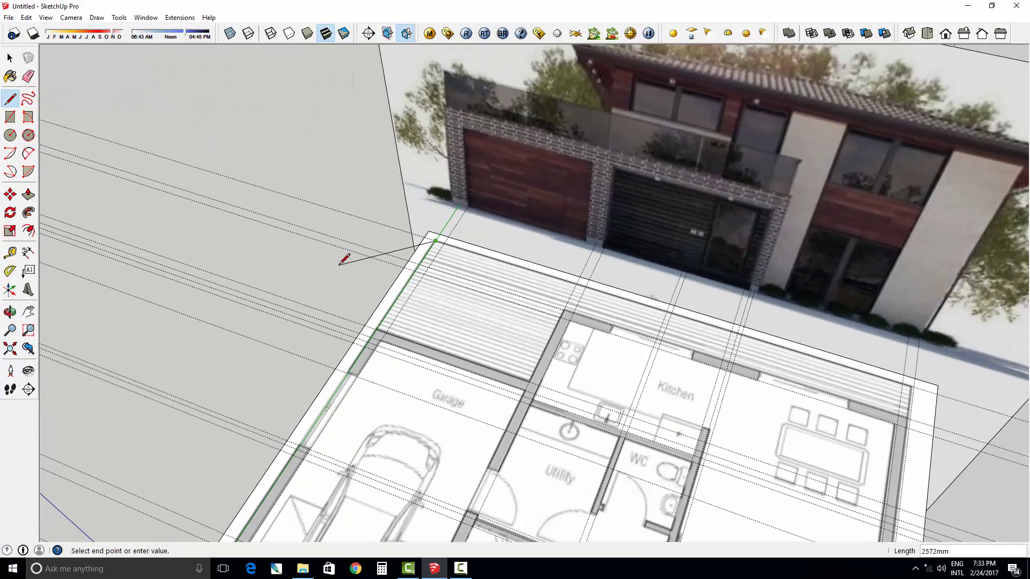
{"action": "middle_click_drag", "start_coordinate": [344, 264], "coordinate": [393, 265]}
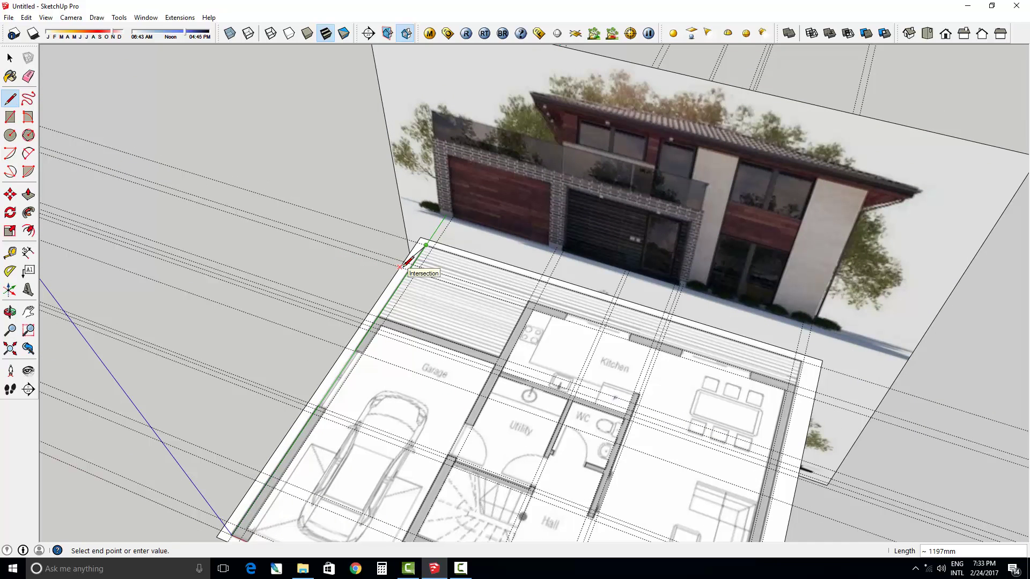
{"action": "mouse_move", "coordinate": [598, 292]}
{"action": "middle_mouse_down"}
{"action": "mouse_move", "coordinate": [700, 290]}
{"action": "mouse_move", "coordinate": [671, 333]}
{"action": "middle_mouse_up"}
{"action": "left_click", "coordinate": [700, 291]}
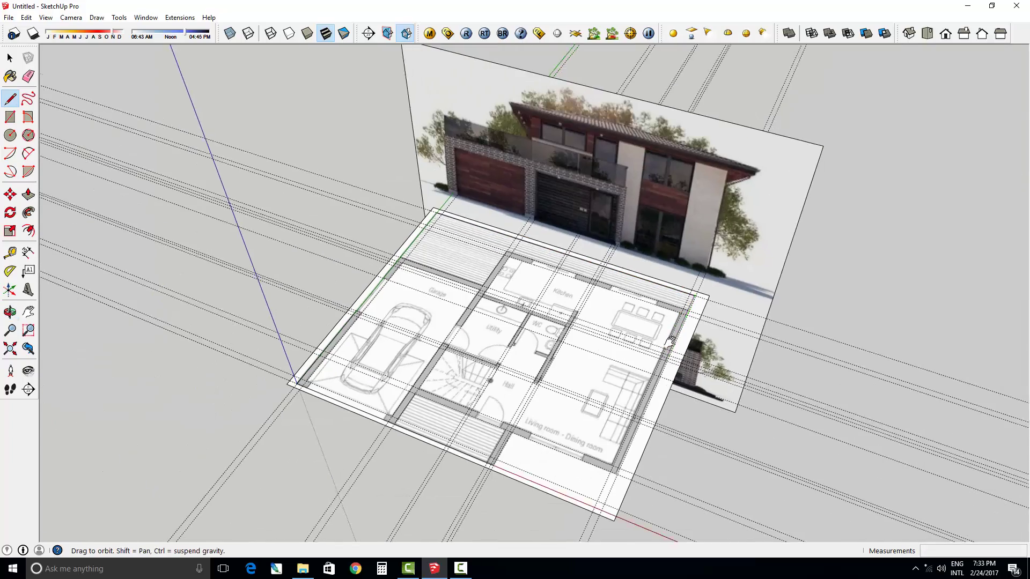
{"action": "scroll", "coordinate": [643, 375], "scroll_direction": "up", "scroll_amount": 1}
{"action": "scroll", "coordinate": [626, 393], "scroll_direction": "up", "scroll_amount": 1}
{"action": "left_click", "coordinate": [620, 402]}
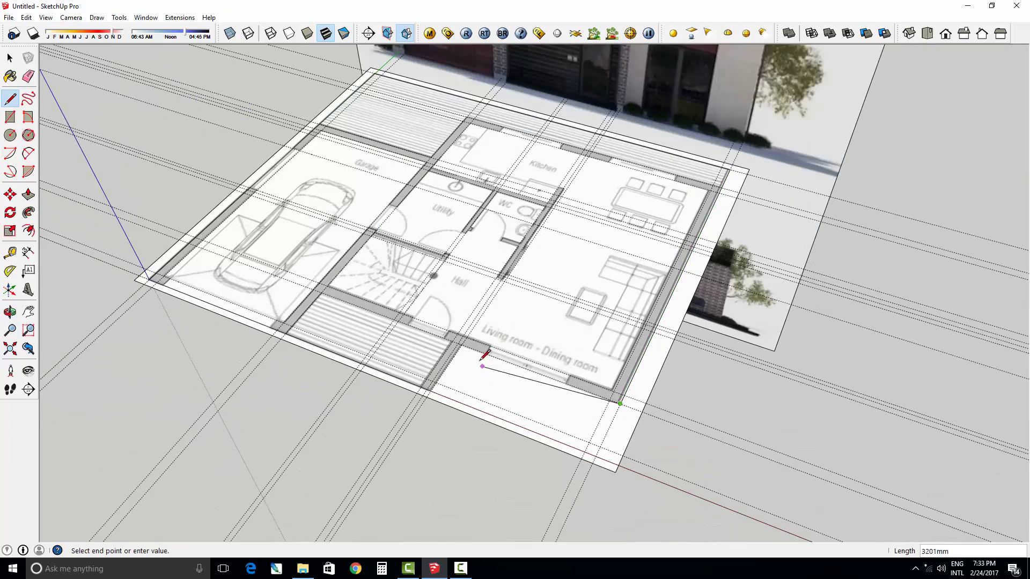
{"action": "left_click", "coordinate": [433, 391]}
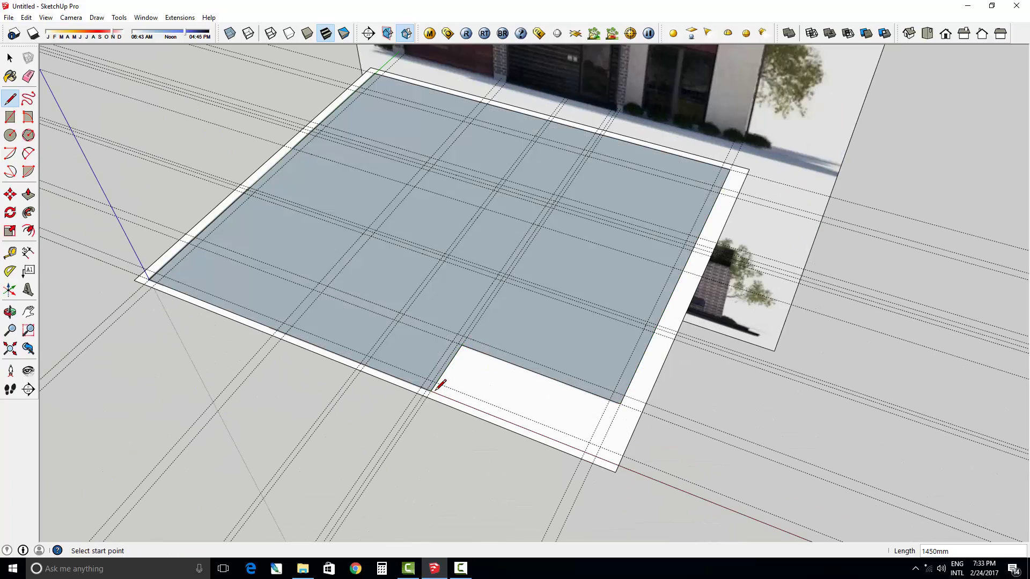
{"action": "mouse_move", "coordinate": [432, 378]}
{"action": "middle_mouse_down"}
{"action": "mouse_move", "coordinate": [482, 363]}
{"action": "mouse_move", "coordinate": [506, 391]}
{"action": "mouse_move", "coordinate": [532, 355]}
{"action": "middle_mouse_up"}
Push/pull the L-shaped floor face up 150 mm into a floor slab
{"action": "key", "text": "space"}
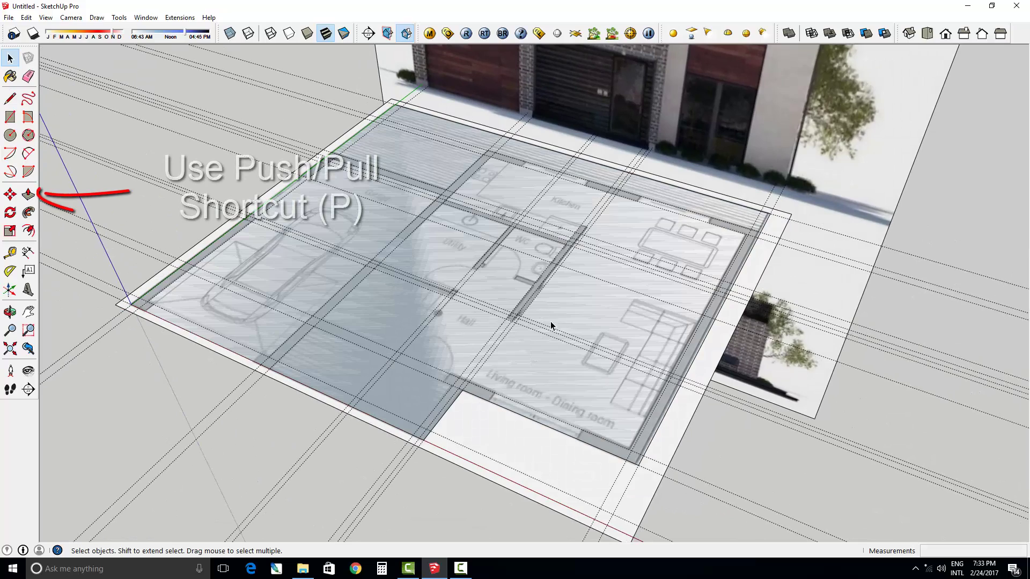
{"action": "key", "text": "p"}
{"action": "left_click_drag", "start_coordinate": [535, 376], "coordinate": [535, 363]}
{"action": "type", "text": "150"}
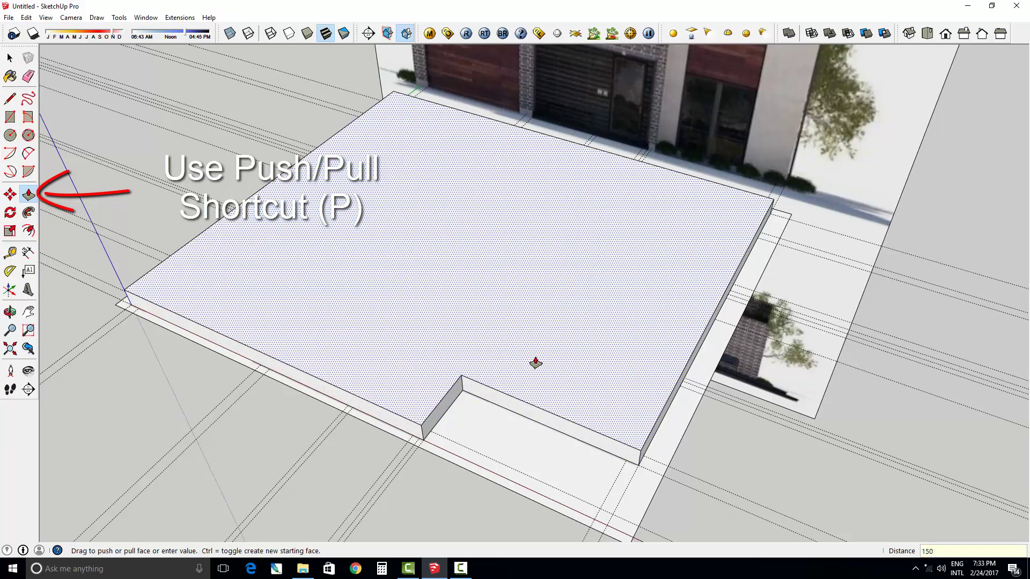
{"action": "key", "text": "Return"}
{"action": "key", "text": "space"}
Make the new floor slab into a group
{"action": "left_click", "coordinate": [561, 350]}
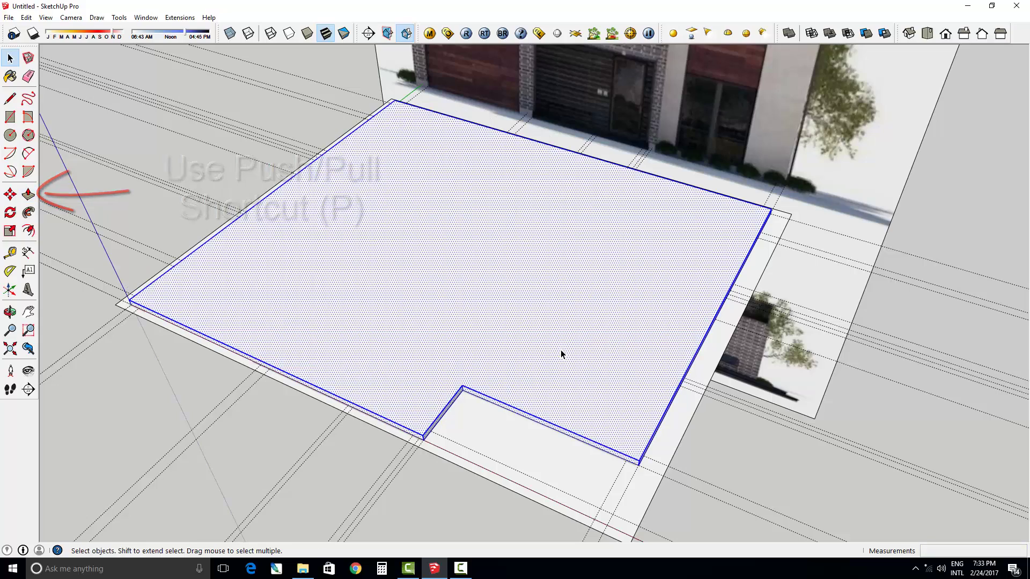
{"action": "right_click", "coordinate": [561, 350]}
{"action": "left_click", "coordinate": [622, 443]}
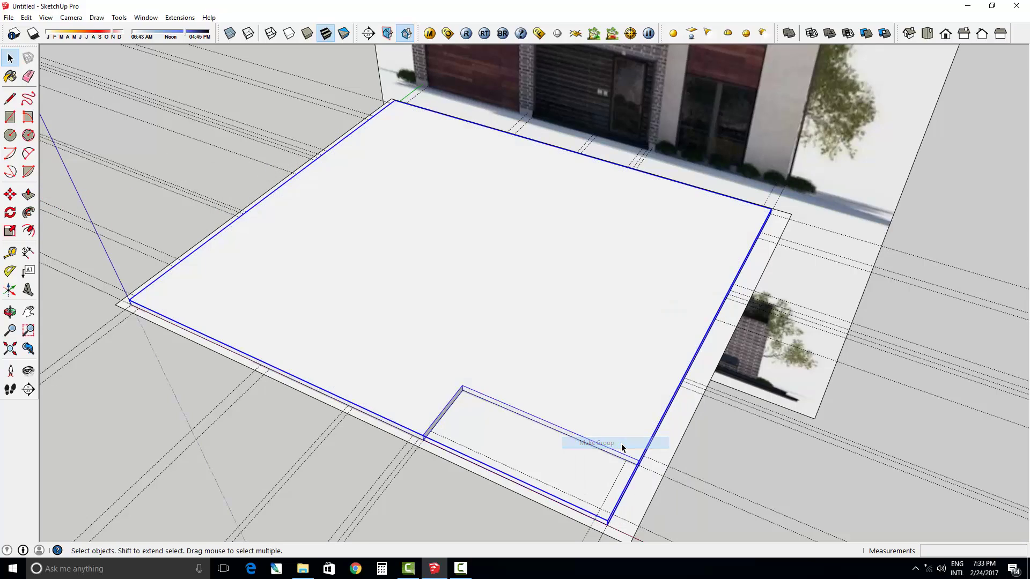
{"action": "mouse_move", "coordinate": [675, 428]}
{"action": "middle_mouse_down"}
{"action": "mouse_move", "coordinate": [626, 391]}
{"action": "mouse_move", "coordinate": [603, 427]}
{"action": "middle_mouse_up"}
Move the grouped slab 150 mm down along the blue axis
{"action": "key", "text": "m"}
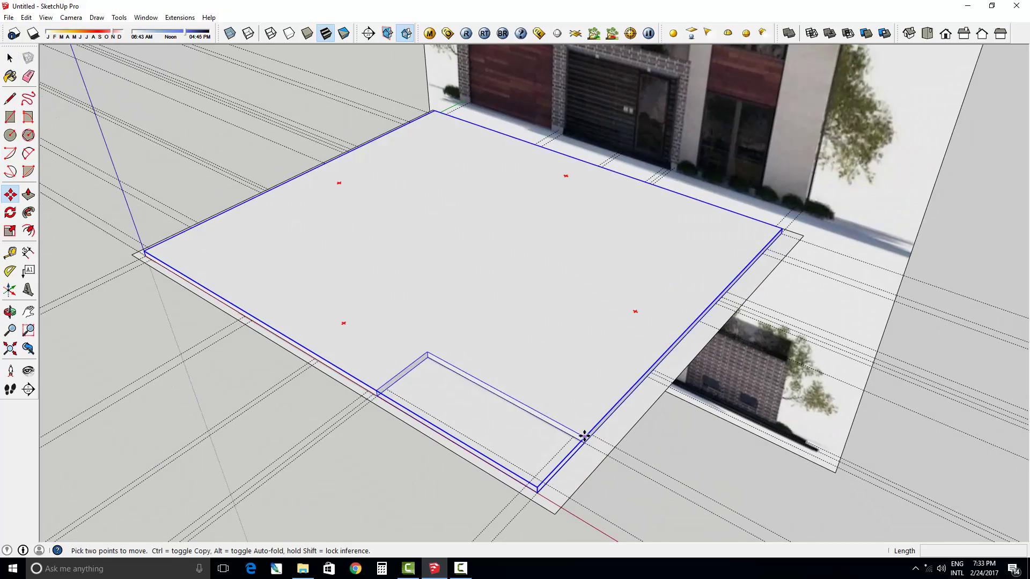
{"action": "left_click", "coordinate": [583, 431]}
{"action": "type", "text": "150"}
{"action": "key", "text": "Return"}
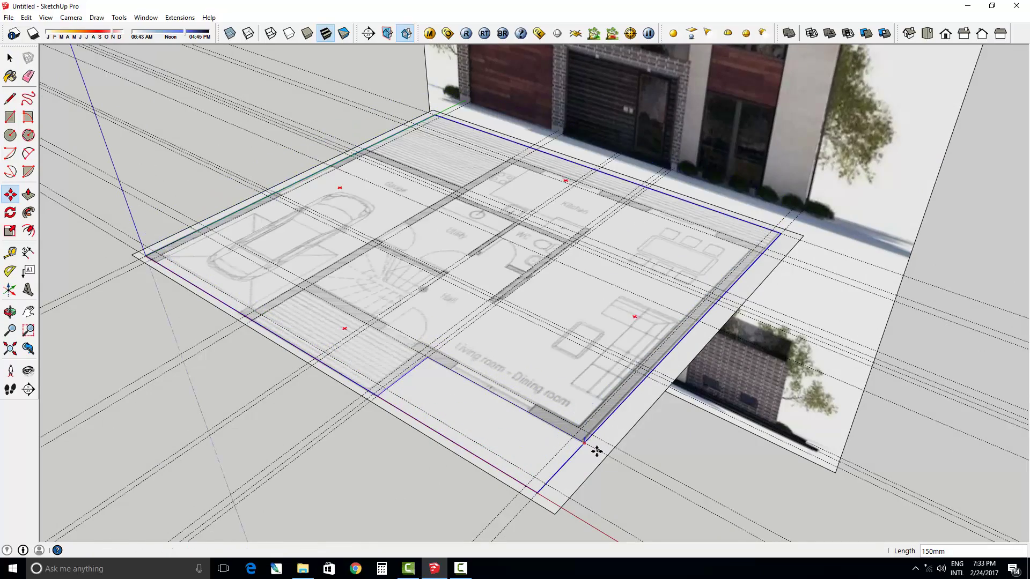
{"action": "mouse_move", "coordinate": [590, 455]}
{"action": "middle_mouse_down"}
{"action": "mouse_move", "coordinate": [581, 212]}
{"action": "mouse_move", "coordinate": [594, 443]}
{"action": "middle_mouse_up"}
{"action": "key", "text": "space"}
{"action": "mouse_move", "coordinate": [305, 437]}
{"action": "middle_mouse_down"}
{"action": "mouse_move", "coordinate": [426, 311]}
{"action": "mouse_move", "coordinate": [430, 395]}
{"action": "mouse_move", "coordinate": [376, 396]}
{"action": "mouse_move", "coordinate": [398, 396]}
{"action": "mouse_move", "coordinate": [574, 276]}
{"action": "mouse_move", "coordinate": [480, 403]}
{"action": "mouse_move", "coordinate": [612, 393]}
{"action": "mouse_move", "coordinate": [409, 211]}
{"action": "mouse_move", "coordinate": [402, 189]}
{"action": "mouse_move", "coordinate": [476, 317]}
{"action": "mouse_move", "coordinate": [540, 361]}
{"action": "middle_mouse_up"}
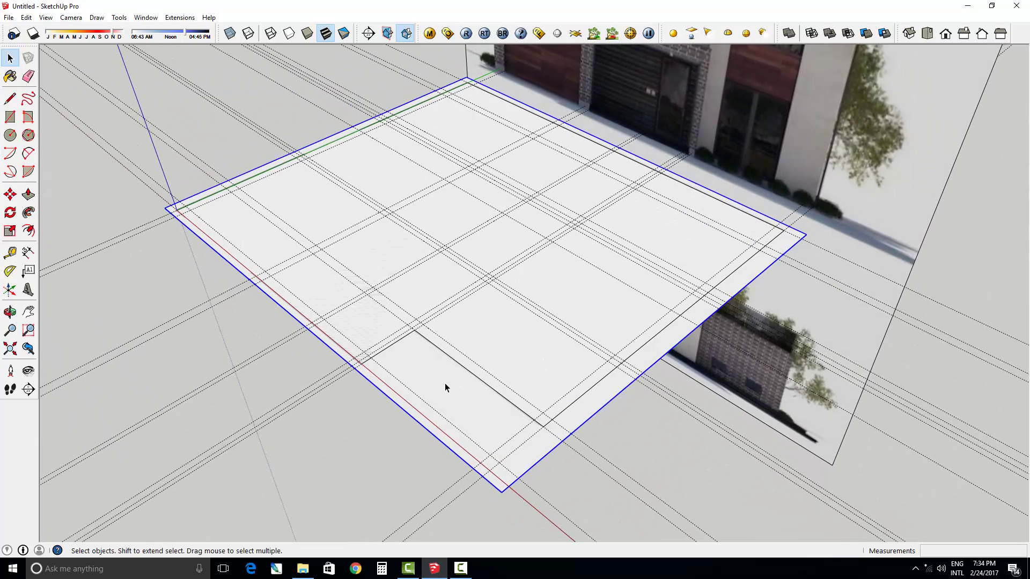
Draw a 1450 mm edge from the outline's lower corner to the entrance wall
{"action": "key", "text": "l"}
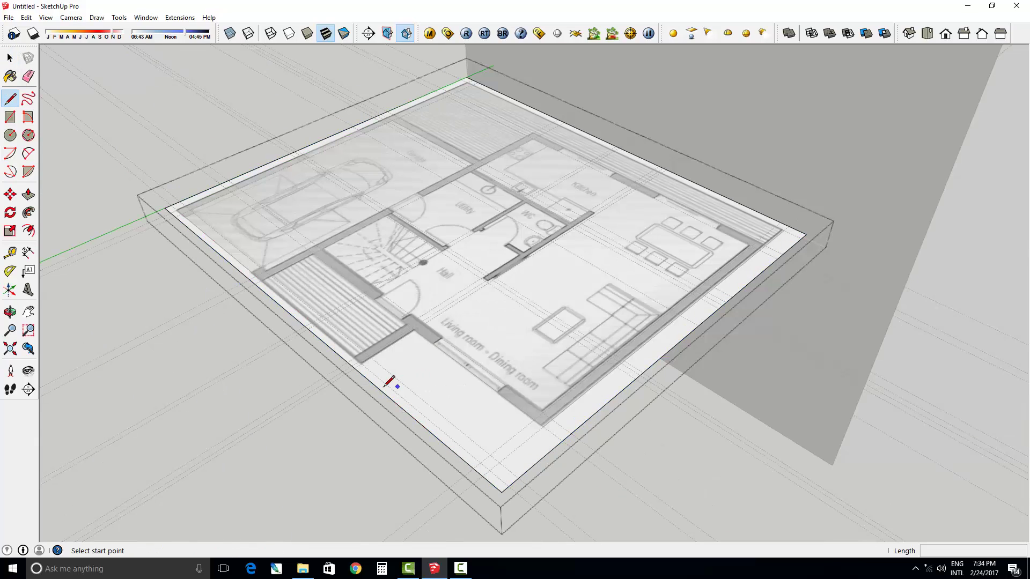
{"action": "left_click", "coordinate": [362, 364]}
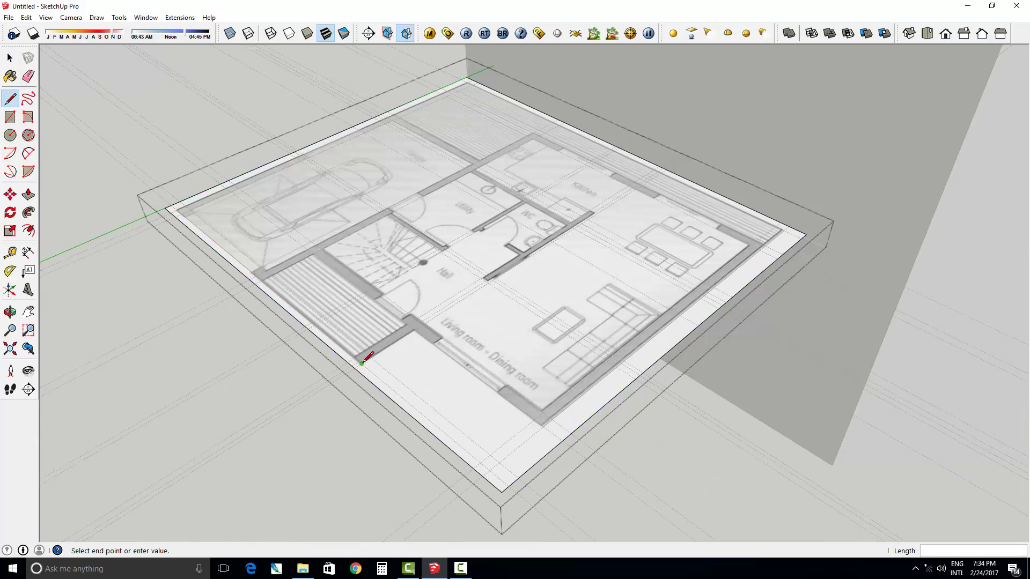
{"action": "left_click", "coordinate": [415, 329]}
{"action": "key", "text": "space"}
{"action": "mouse_move", "coordinate": [358, 472]}
{"action": "middle_mouse_down"}
{"action": "mouse_move", "coordinate": [437, 462]}
{"action": "mouse_move", "coordinate": [430, 414]}
{"action": "middle_mouse_up"}
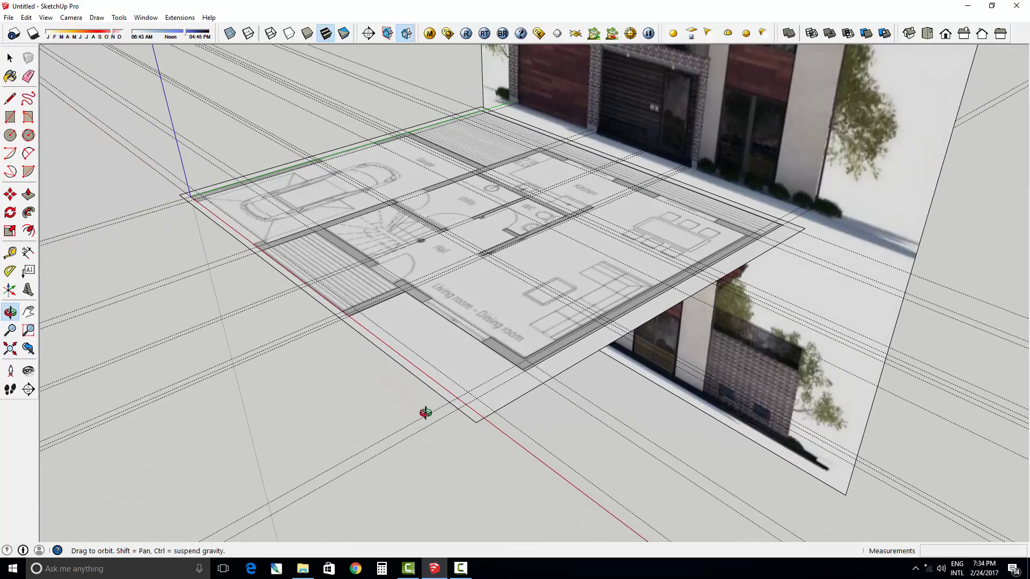
{"action": "mouse_move", "coordinate": [528, 375]}
{"action": "middle_mouse_down"}
{"action": "mouse_move", "coordinate": [542, 223]}
{"action": "mouse_move", "coordinate": [529, 253]}
{"action": "middle_mouse_up"}
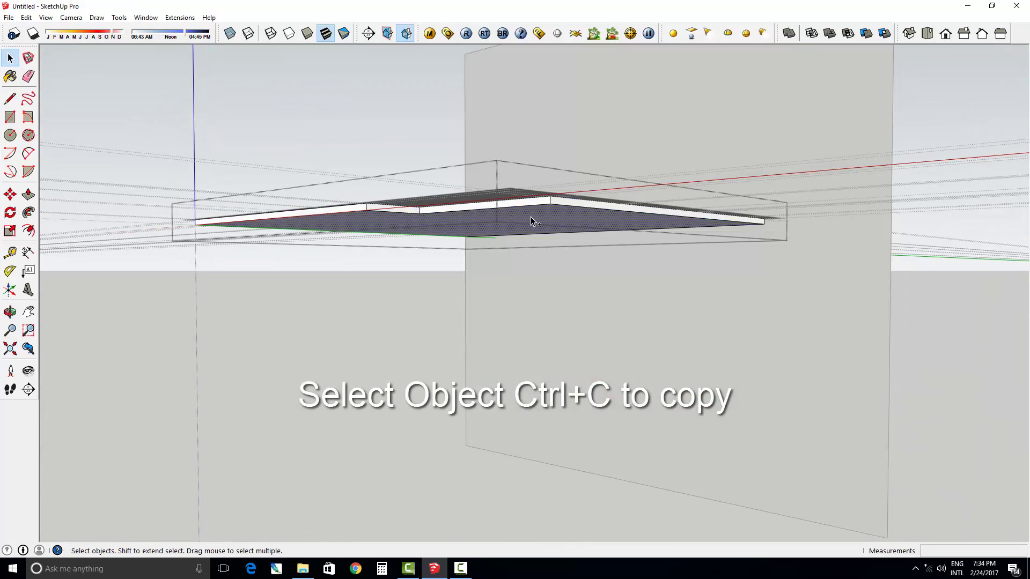
Paste a copy of the floor slab, placing it at the plan's corner
{"action": "mouse_move", "coordinate": [530, 216]}
{"action": "middle_mouse_down"}
{"action": "mouse_move", "coordinate": [623, 287]}
{"action": "mouse_move", "coordinate": [591, 483]}
{"action": "mouse_move", "coordinate": [486, 393]}
{"action": "middle_mouse_up"}
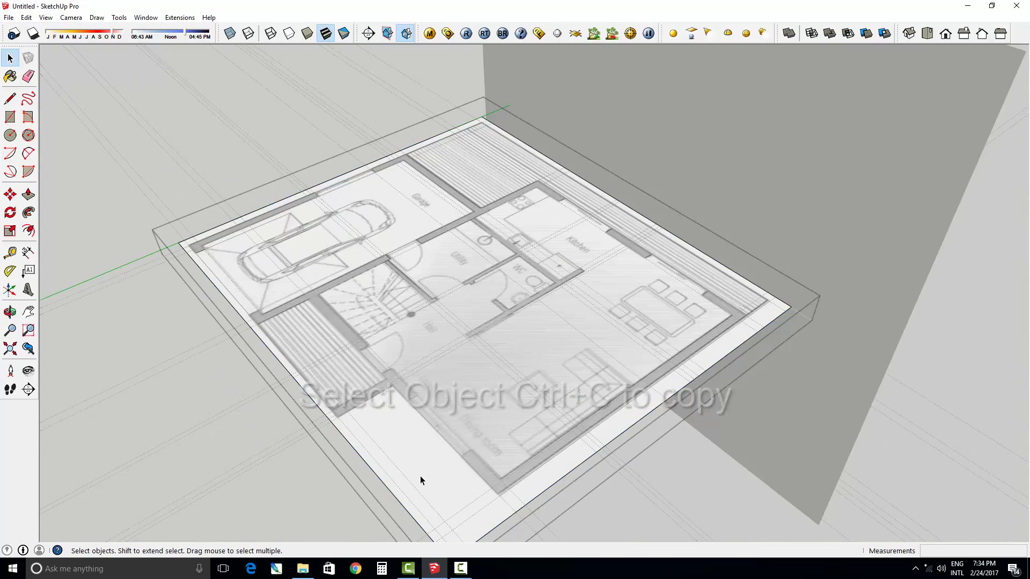
{"action": "key", "text": "ctrl+v"}
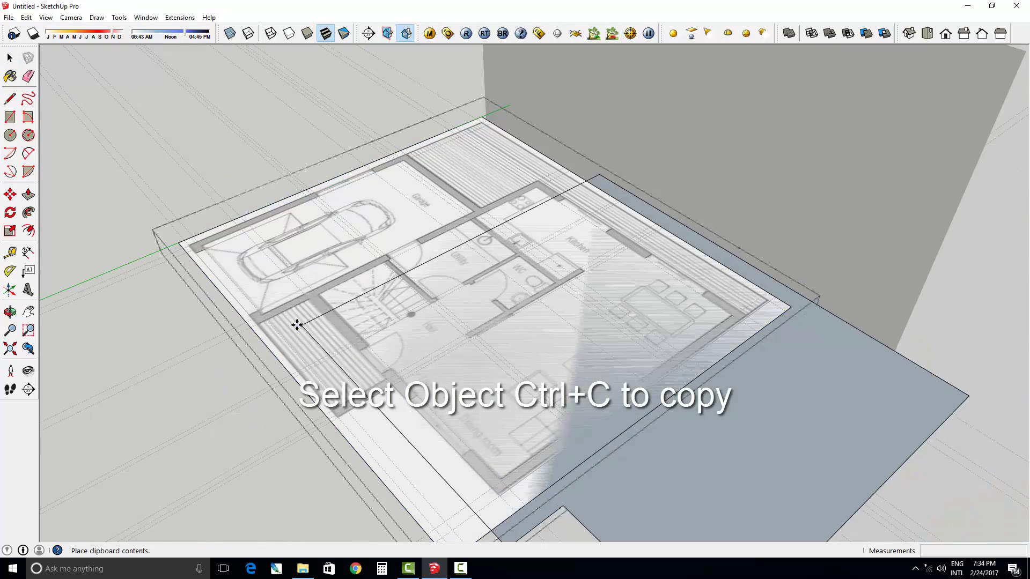
{"action": "left_click", "coordinate": [189, 245]}
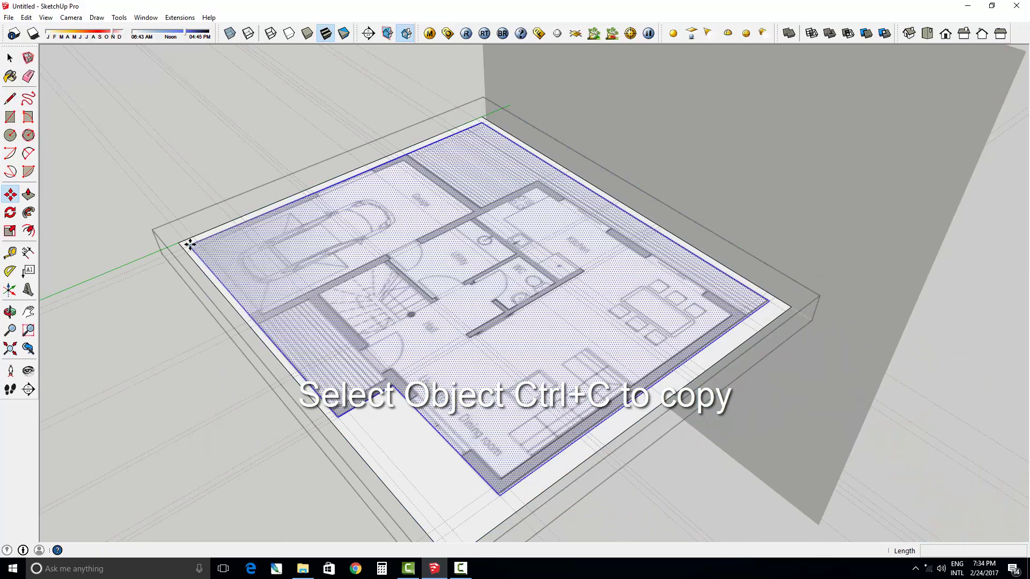
{"action": "key", "text": "space"}
Undo a stray selection edit, then enter the slab group and select its top face
{"action": "scroll", "coordinate": [376, 440], "scroll_direction": "down", "scroll_amount": 3}
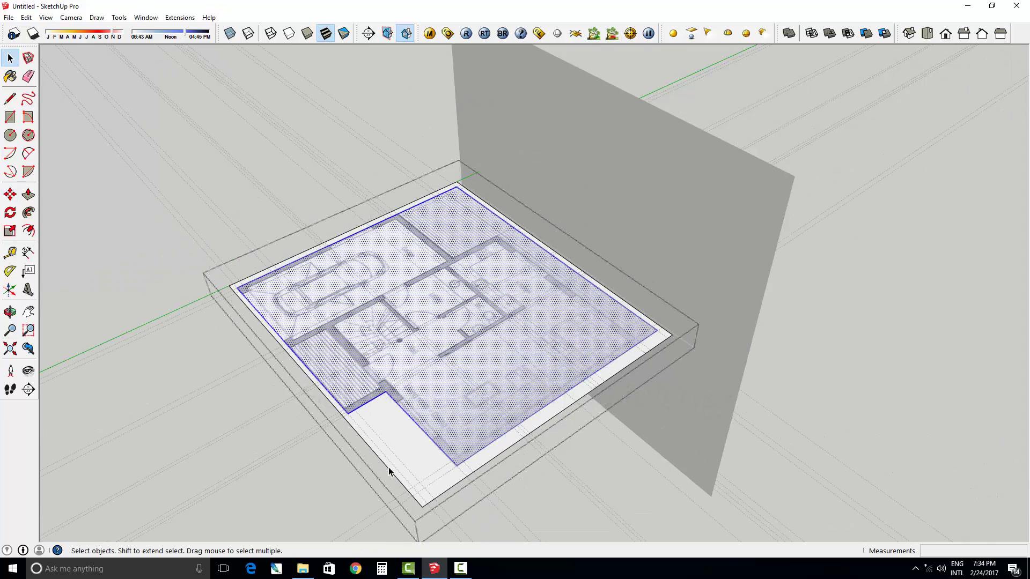
{"action": "left_click", "coordinate": [388, 469]}
{"action": "left_click", "coordinate": [428, 502]}
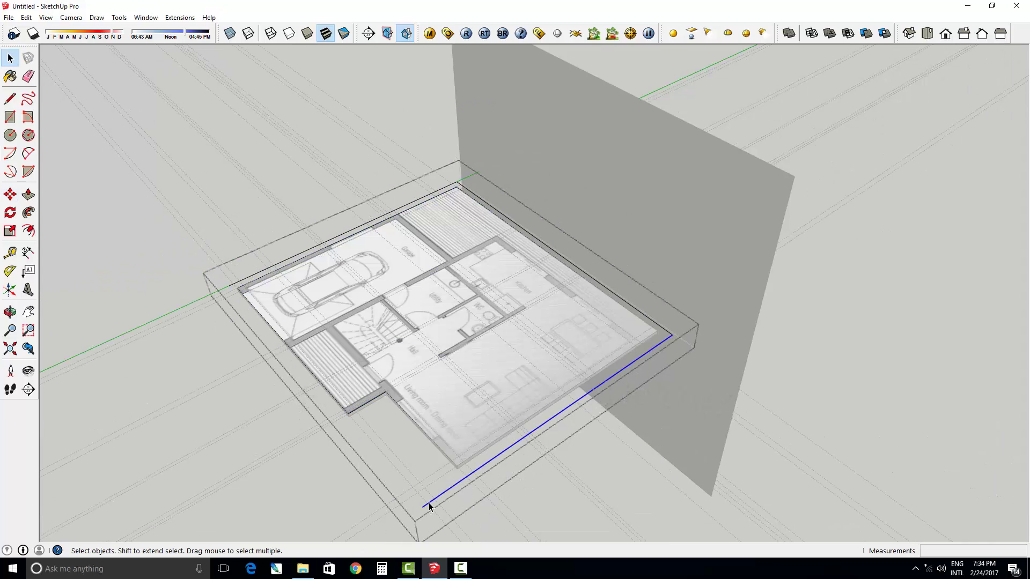
{"action": "double_click", "coordinate": [429, 503]}
{"action": "key", "text": "ctrl+z"}
{"action": "scroll", "coordinate": [420, 416], "scroll_direction": "up", "scroll_amount": 5}
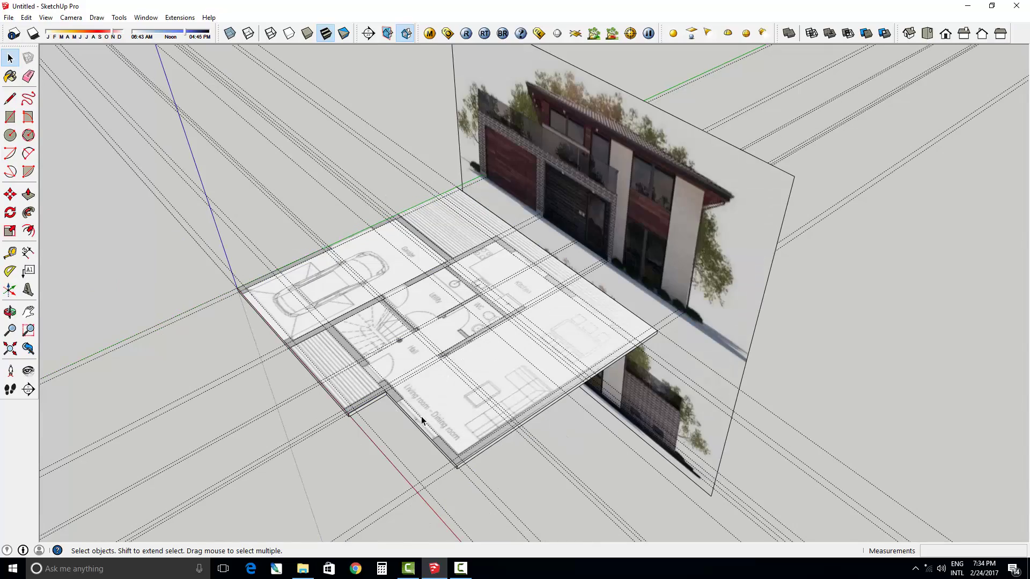
{"action": "scroll", "coordinate": [378, 402], "scroll_direction": "up", "scroll_amount": 5}
{"action": "left_click", "coordinate": [378, 399]}
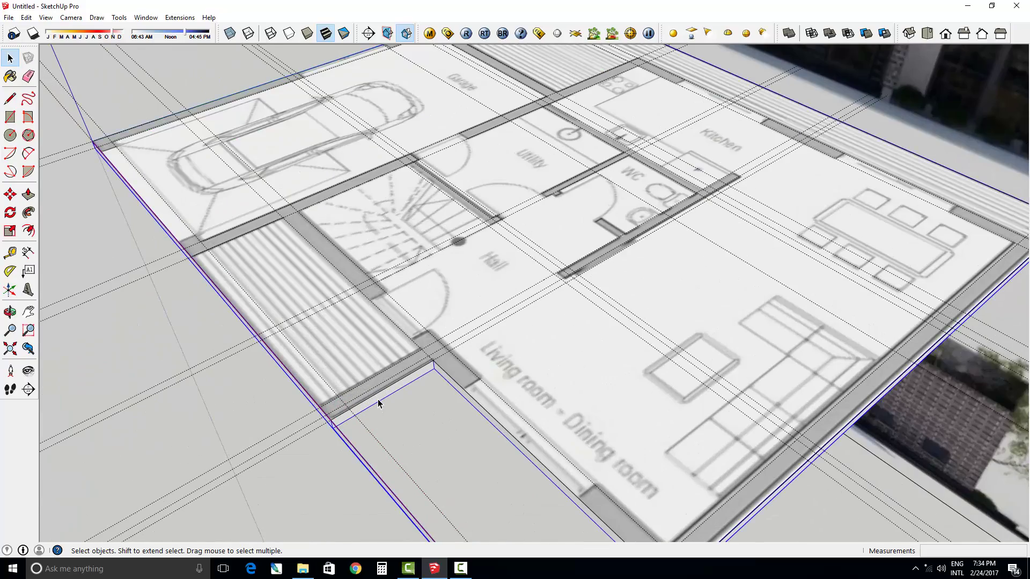
{"action": "double_click", "coordinate": [378, 399]}
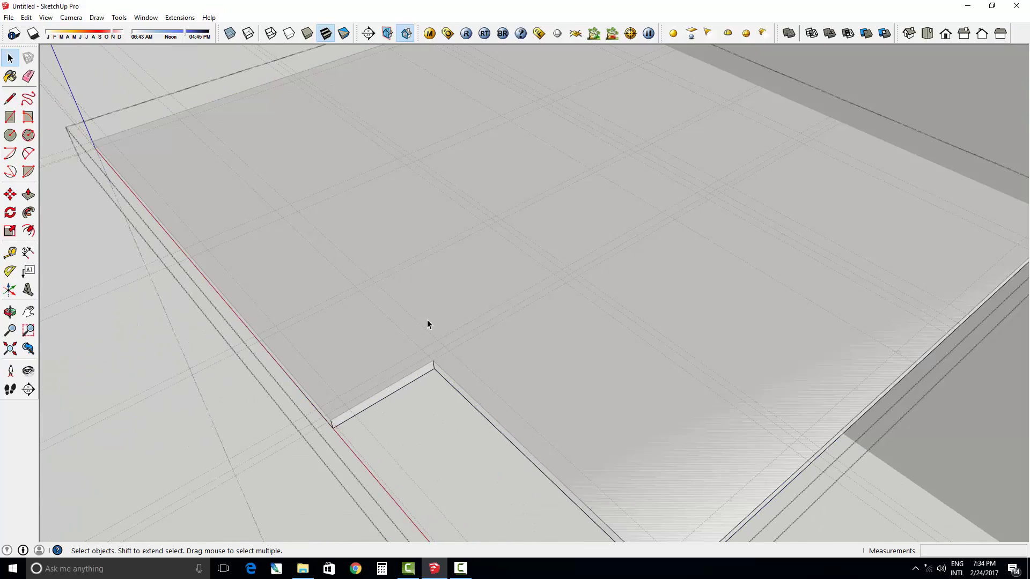
{"action": "left_click", "coordinate": [428, 312]}
{"action": "scroll", "coordinate": [500, 305], "scroll_direction": "down", "scroll_amount": 2}
{"action": "scroll", "coordinate": [500, 309], "scroll_direction": "down", "scroll_amount": 3}
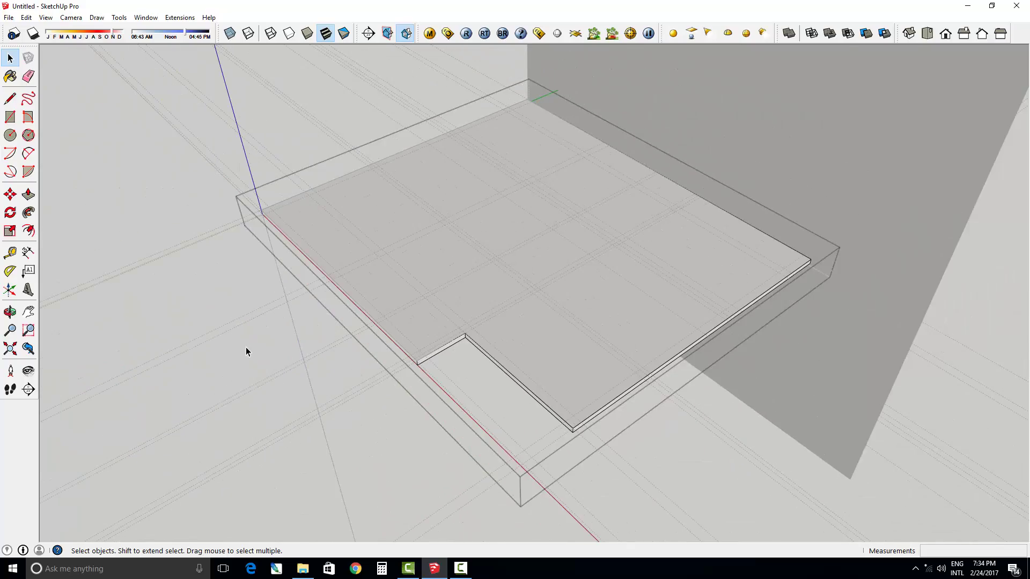
{"action": "mouse_move", "coordinate": [246, 350]}
{"action": "middle_mouse_down"}
{"action": "mouse_move", "coordinate": [341, 361]}
{"action": "mouse_move", "coordinate": [681, 339]}
{"action": "mouse_move", "coordinate": [696, 405]}
{"action": "mouse_move", "coordinate": [571, 315]}
{"action": "middle_mouse_up"}
Draw a roughly 21217 by 22869 mm ground rectangle around the plan and house photo, then select it
{"action": "scroll", "coordinate": [596, 270], "scroll_direction": "up", "scroll_amount": 2}
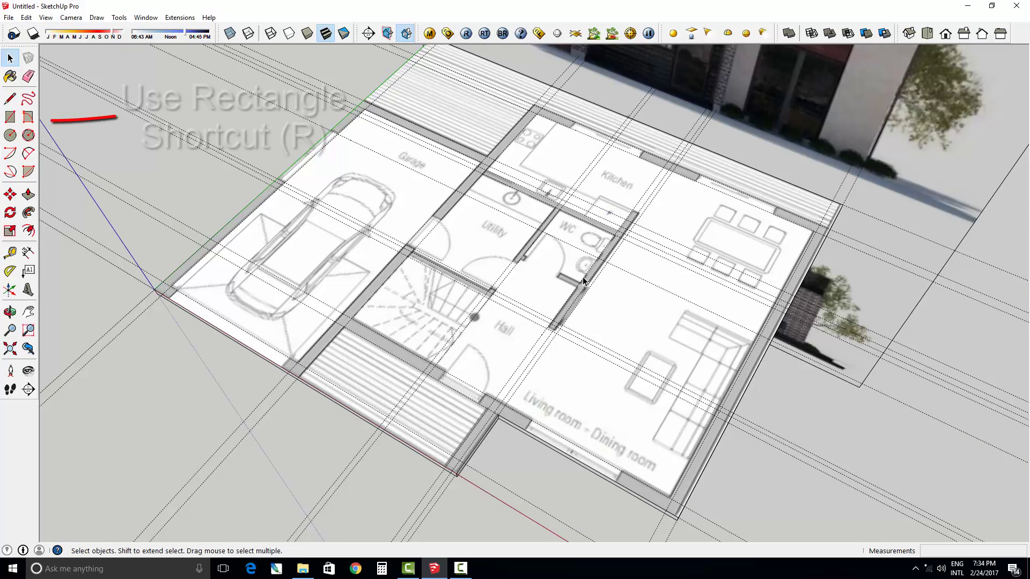
{"action": "scroll", "coordinate": [471, 352], "scroll_direction": "down", "scroll_amount": 4}
{"action": "scroll", "coordinate": [481, 331], "scroll_direction": "down", "scroll_amount": 1}
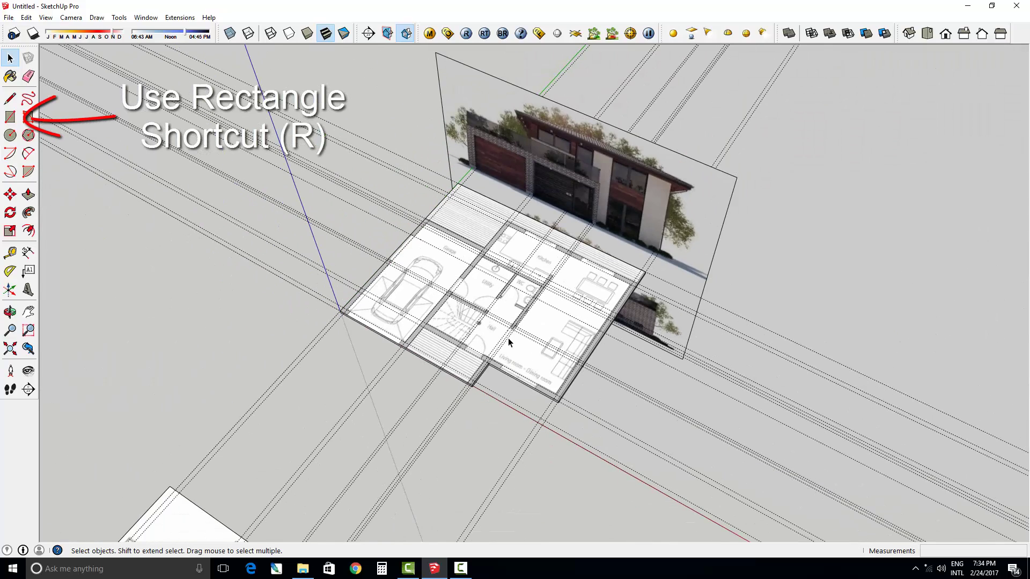
{"action": "key", "text": "r"}
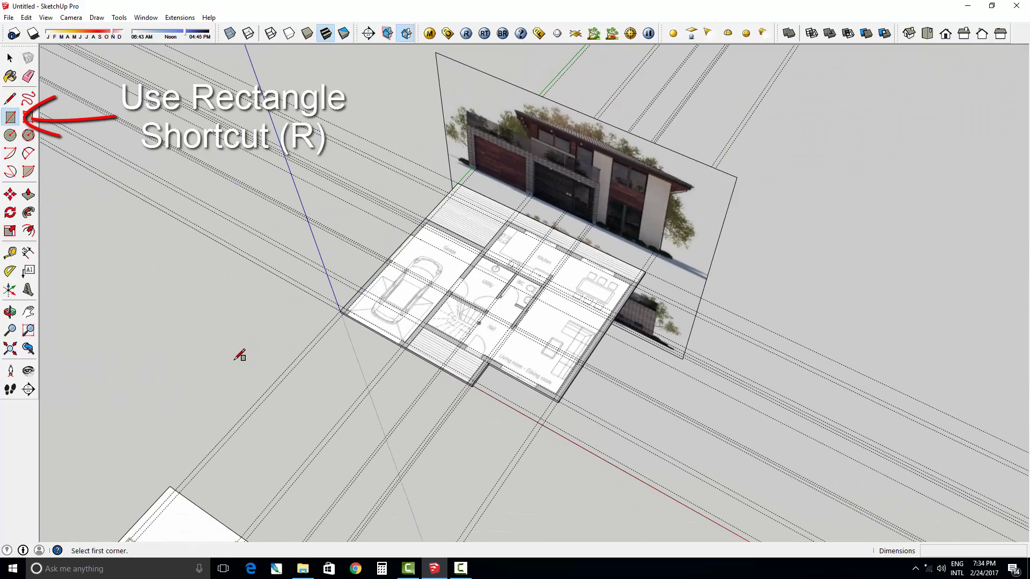
{"action": "left_click", "coordinate": [234, 361]}
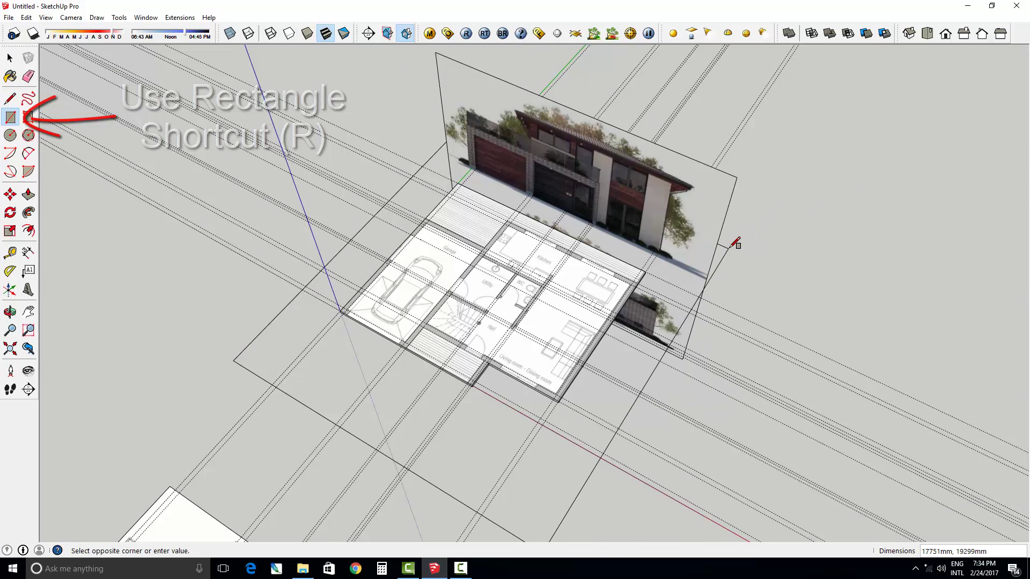
{"action": "left_click", "coordinate": [818, 228]}
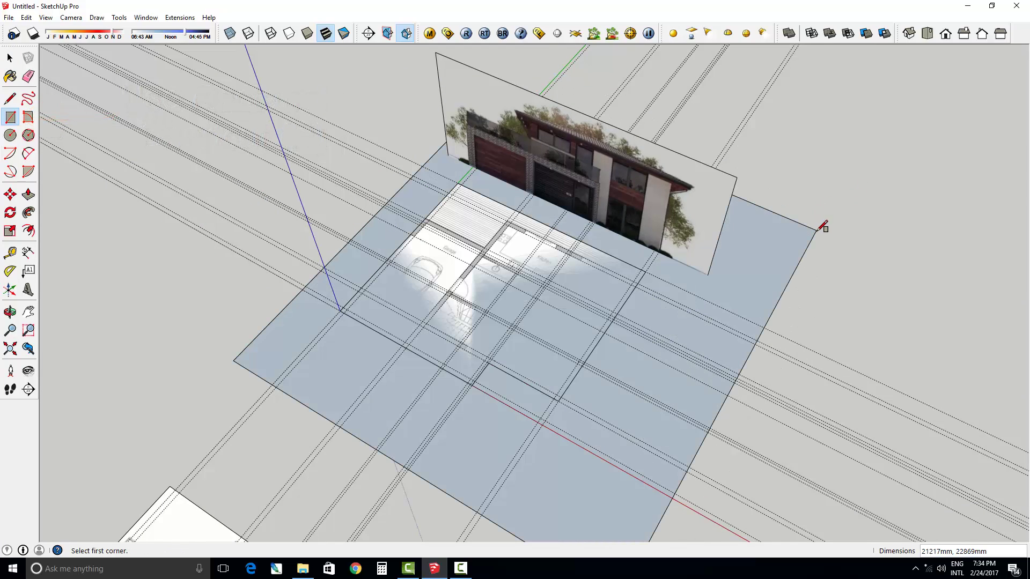
{"action": "key", "text": "space"}
{"action": "double_click", "coordinate": [790, 243]}
Move the ground rectangle 15 mm down beneath the floor plan
{"action": "middle_click_drag", "start_coordinate": [800, 257], "coordinate": [787, 243]}
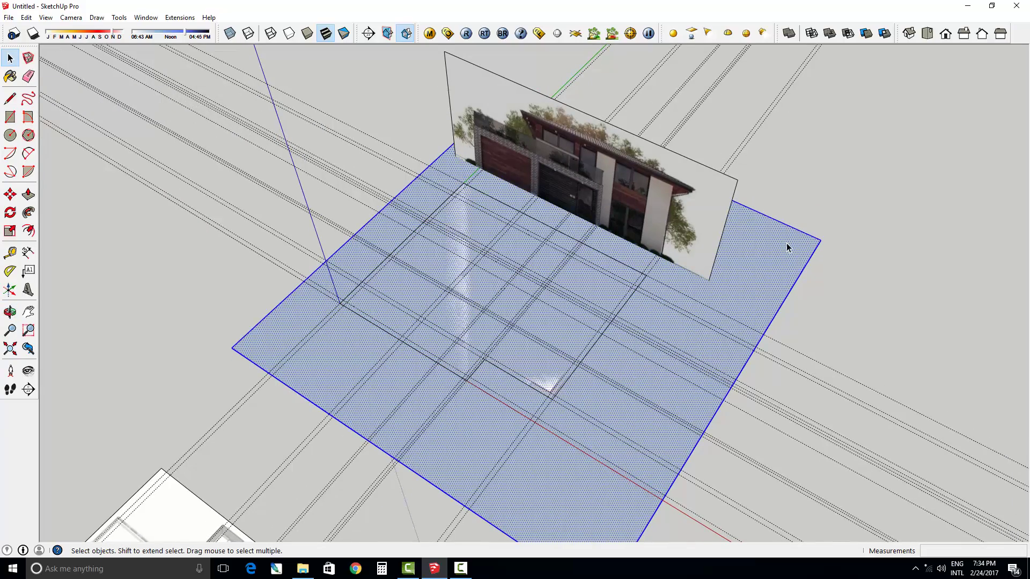
{"action": "key", "text": "m"}
{"action": "middle_click_drag", "start_coordinate": [686, 311], "coordinate": [743, 178]}
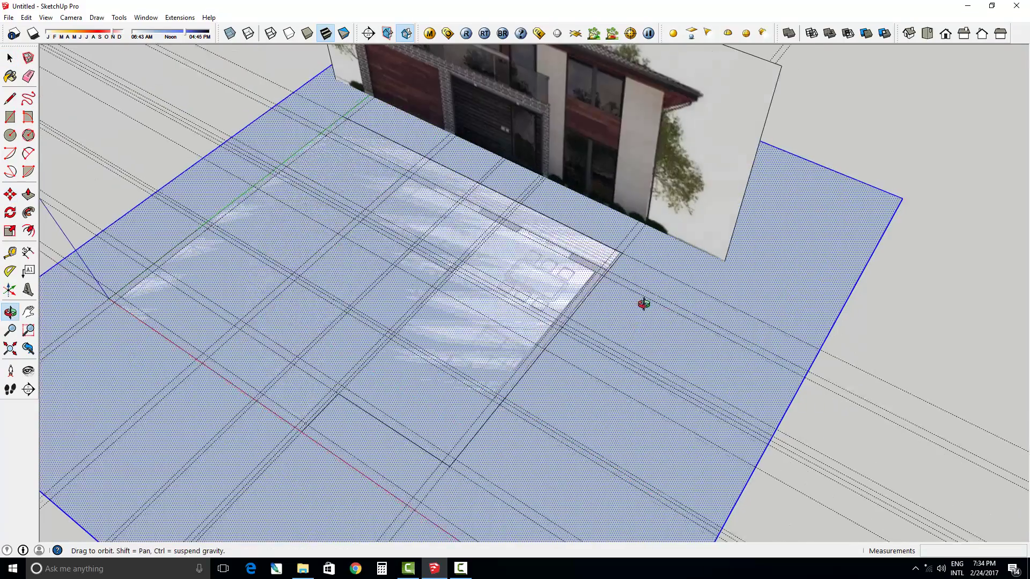
{"action": "left_click", "coordinate": [736, 167]}
{"action": "type", "text": "150"}
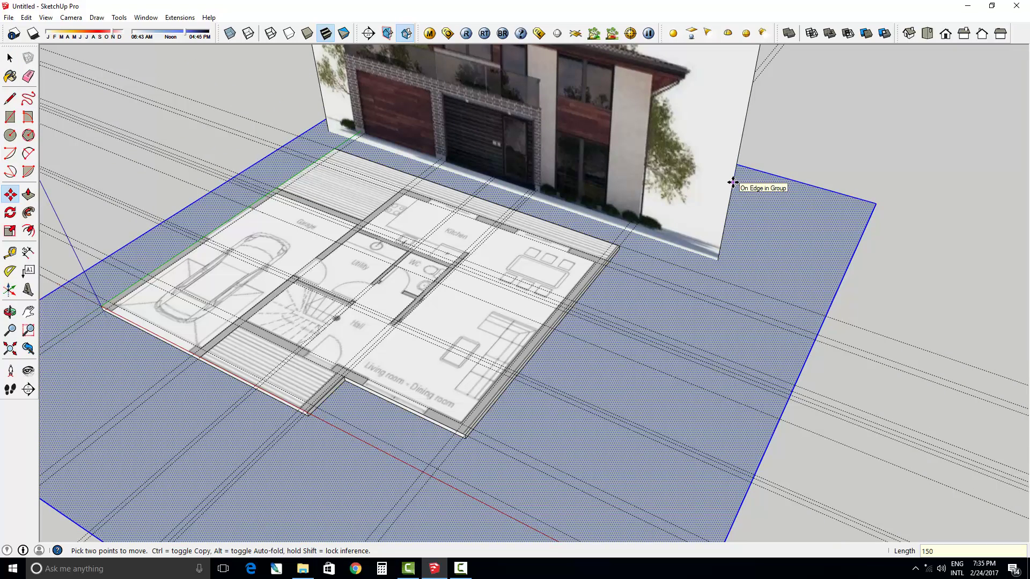
{"action": "key", "text": "Return"}
{"action": "key", "text": "space"}
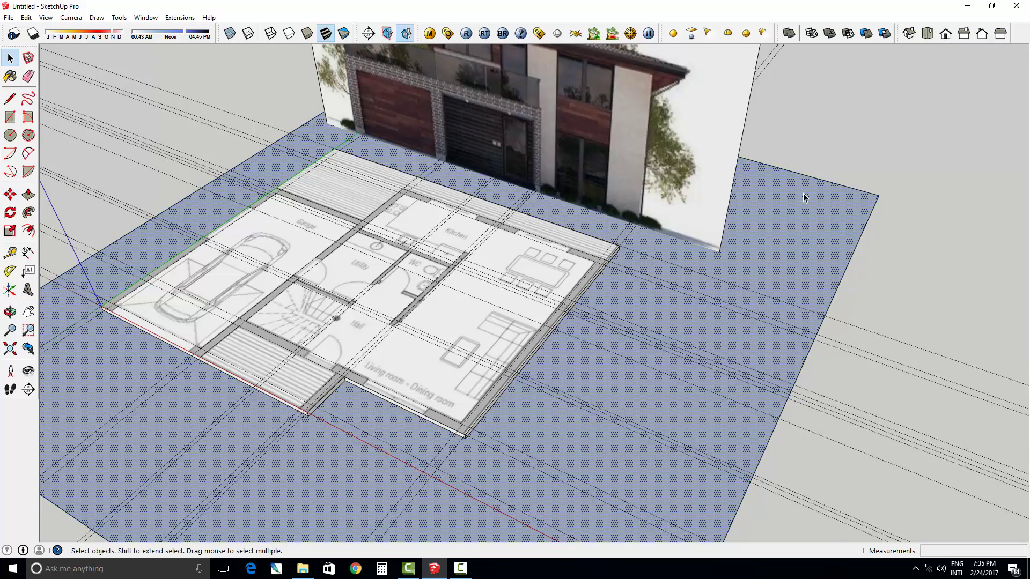
Make the ground rectangle a group and view the plan sitting above it
{"action": "right_click", "coordinate": [803, 198]}
{"action": "left_click", "coordinate": [853, 286]}
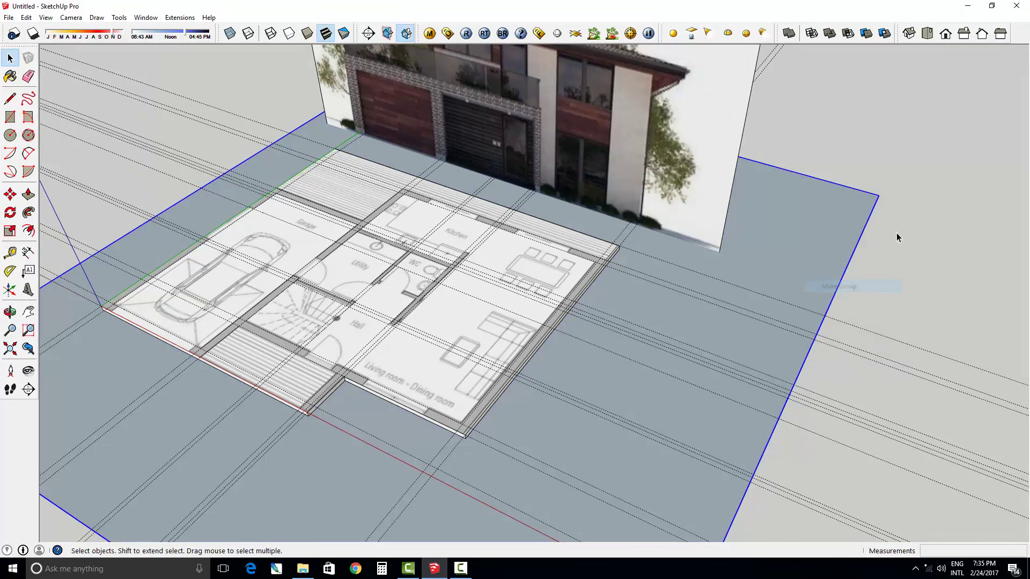
{"action": "middle_click_drag", "start_coordinate": [897, 233], "coordinate": [759, 292]}
{"action": "scroll", "coordinate": [399, 315], "scroll_direction": "up", "scroll_amount": 3}
{"action": "scroll", "coordinate": [468, 319], "scroll_direction": "up", "scroll_amount": 3}
{"action": "scroll", "coordinate": [502, 310], "scroll_direction": "down", "scroll_amount": 1}
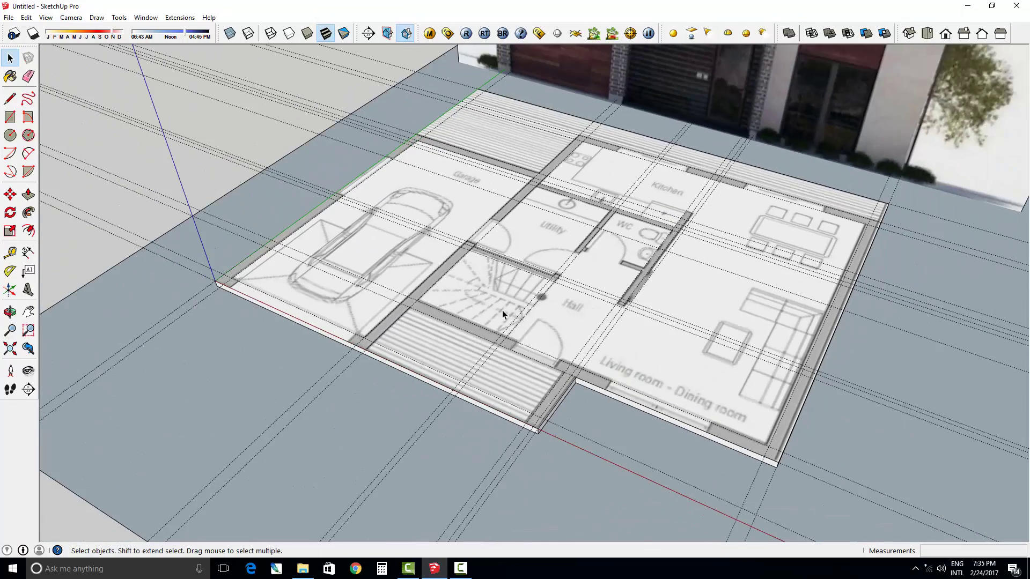